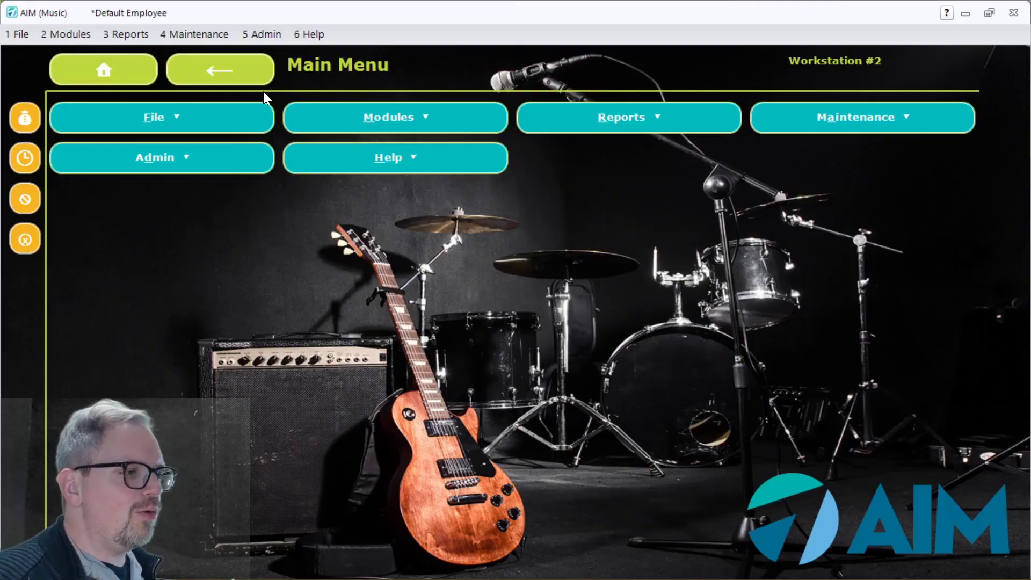
# - Open the Inventory/Accessory/School Links setup from the Active-e Contract Setup Launcher
pyautogui.click(213, 31)
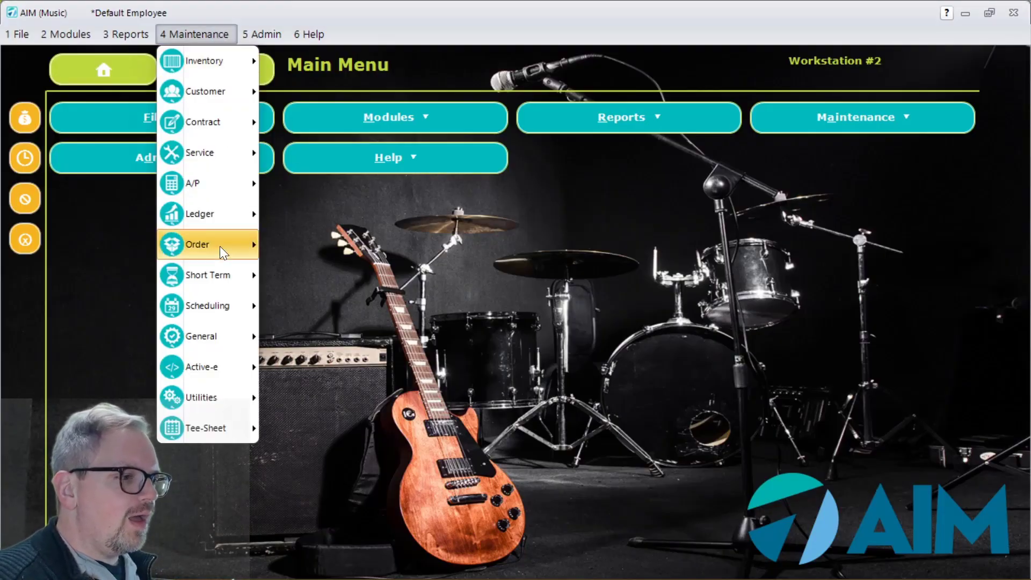
pyautogui.moveTo(226, 349)
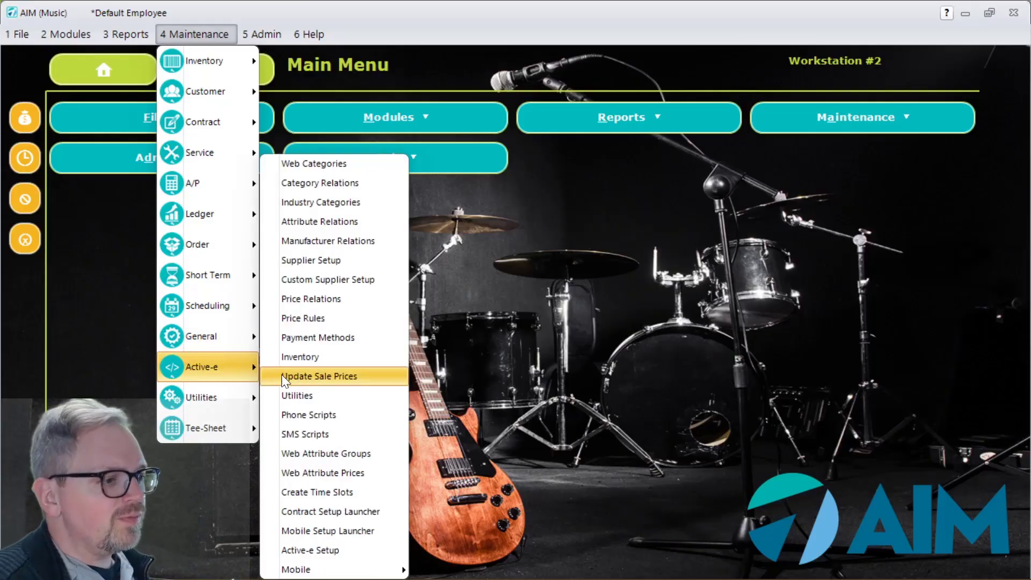
pyautogui.click(336, 511)
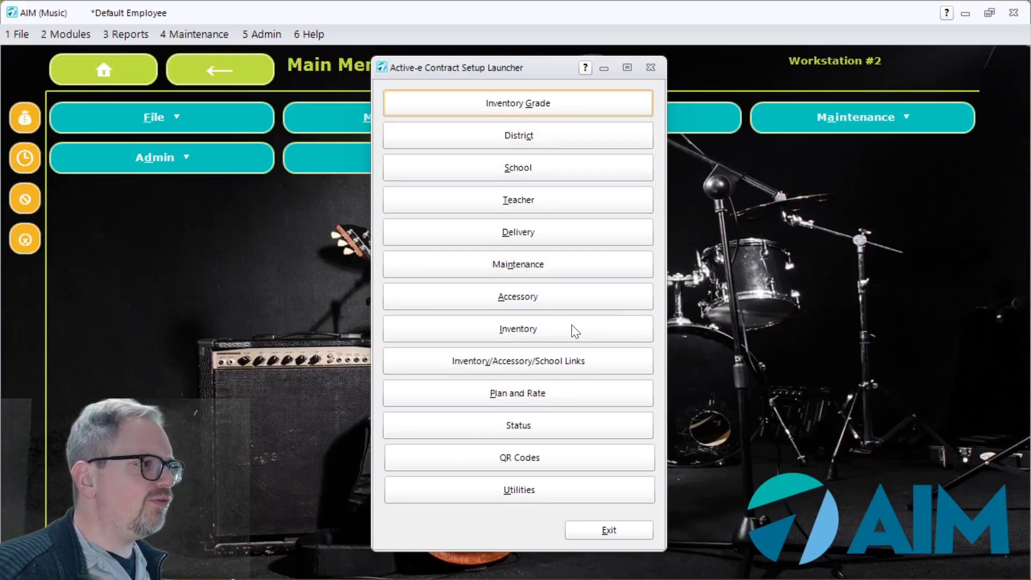
pyautogui.click(523, 362)
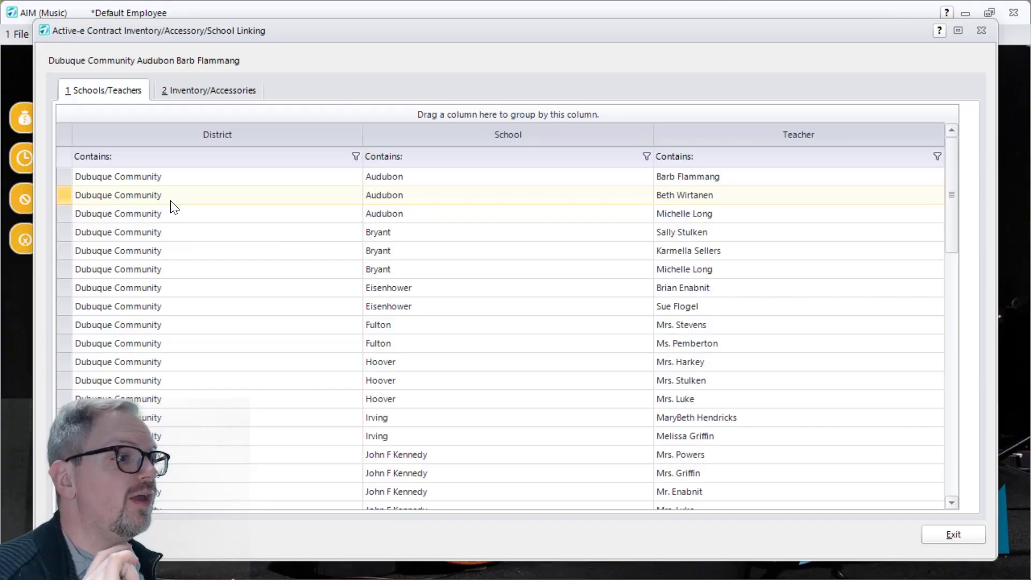
# - Display the inventory and accessories linked to the first Audubon teacher record in the Dubuque Community district
pyautogui.moveTo(320, 37); pyautogui.dragTo(351, 234)
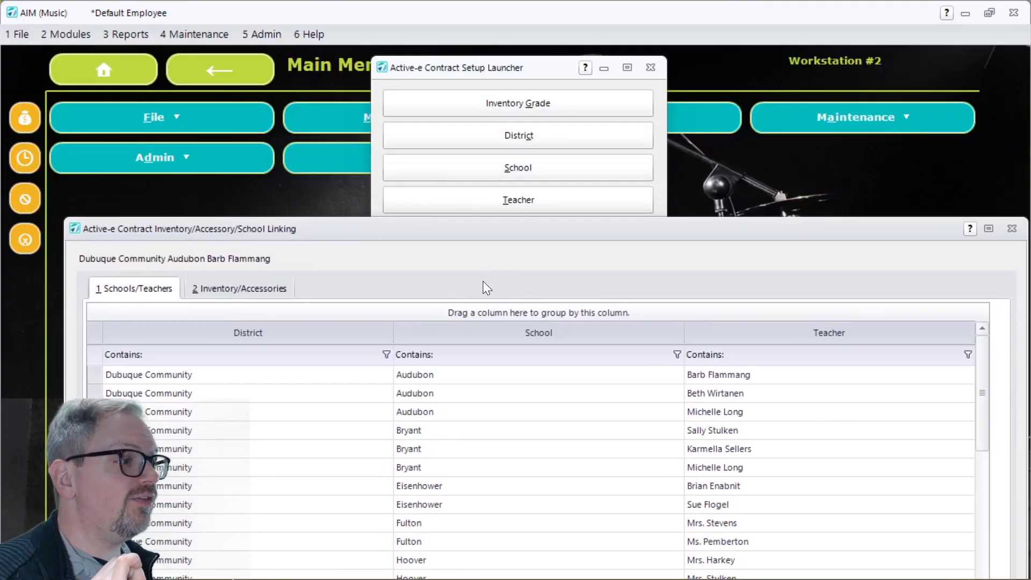
pyautogui.moveTo(455, 234); pyautogui.dragTo(419, 34)
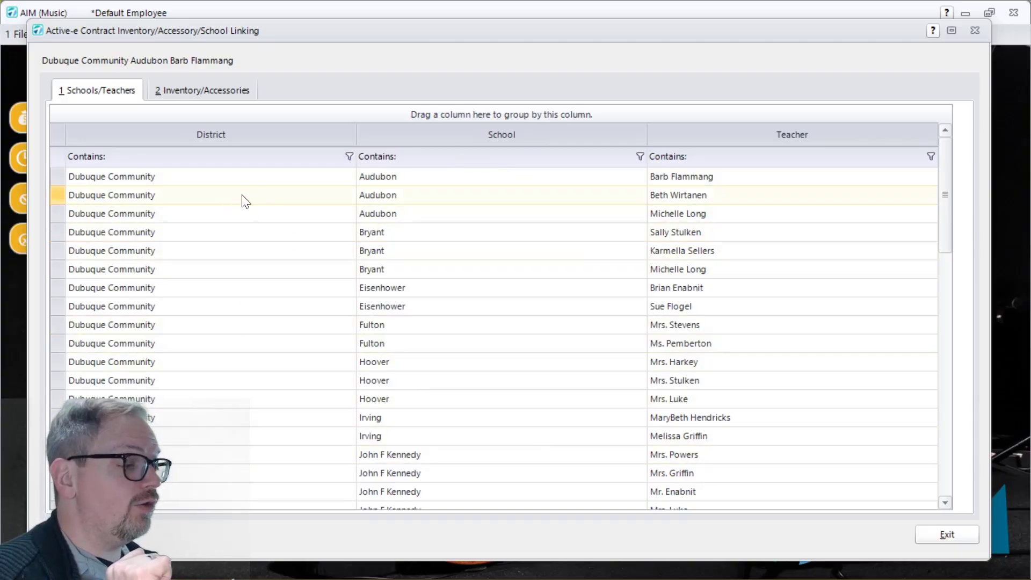
pyautogui.click(225, 176)
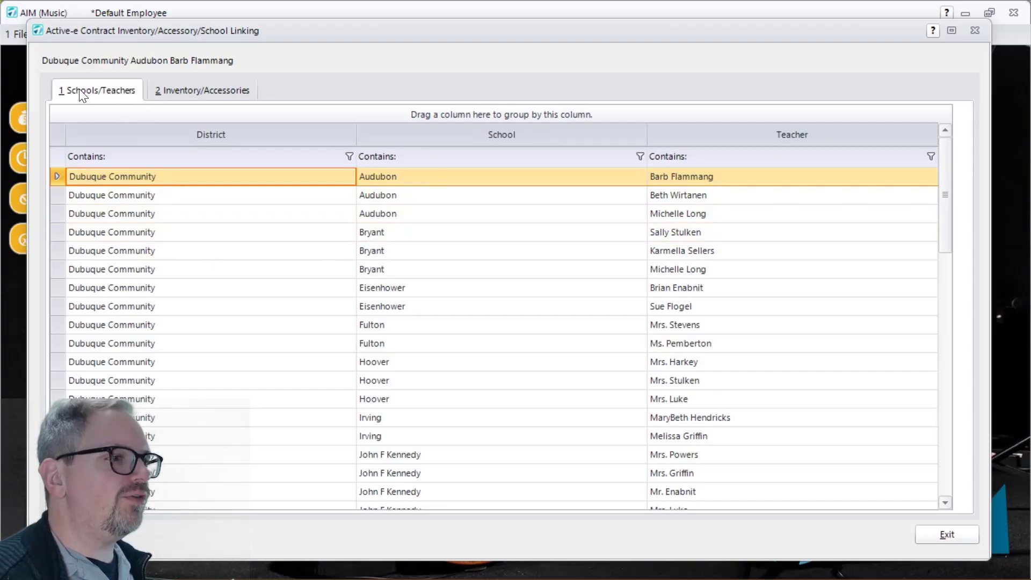
pyautogui.click(224, 90)
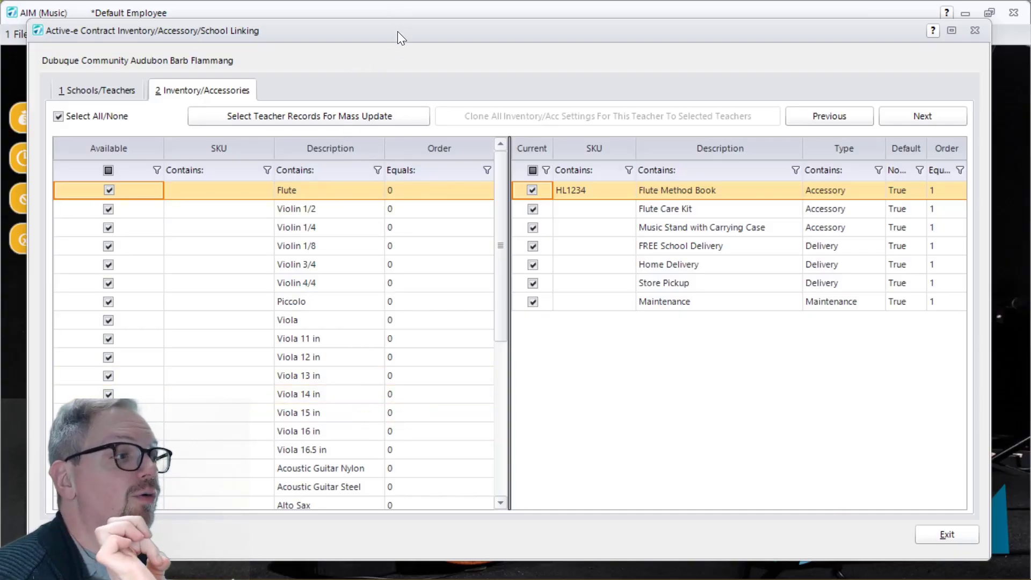
pyautogui.moveTo(397, 31); pyautogui.dragTo(427, 372)
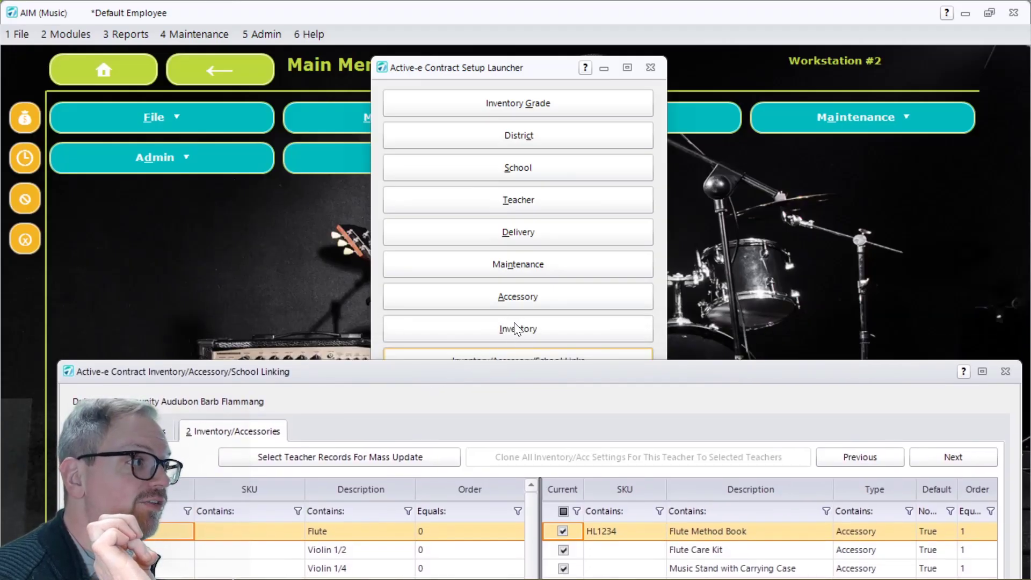
pyautogui.moveTo(446, 382); pyautogui.dragTo(406, 38)
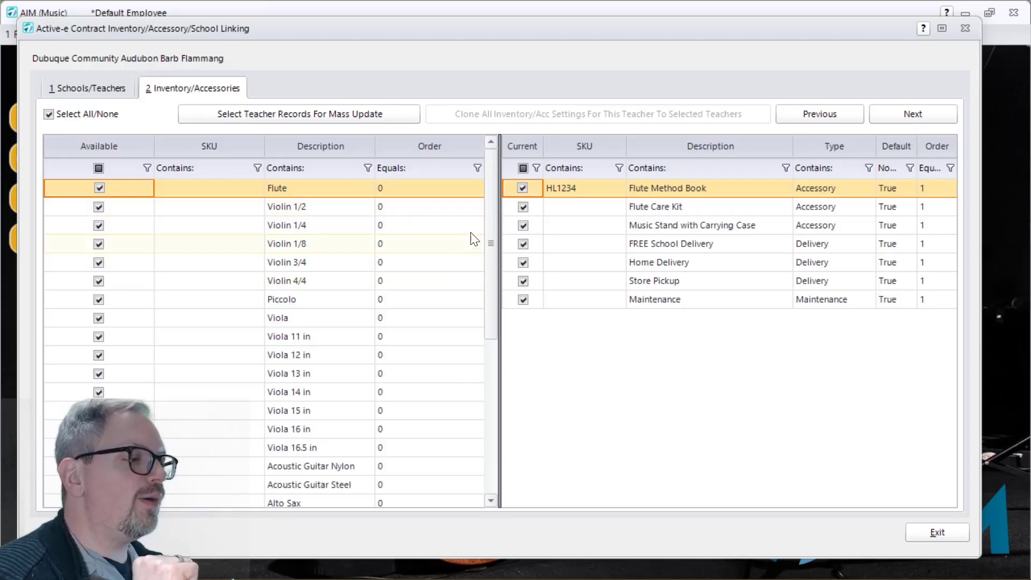
pyautogui.moveTo(491, 231); pyautogui.dragTo(490, 388)
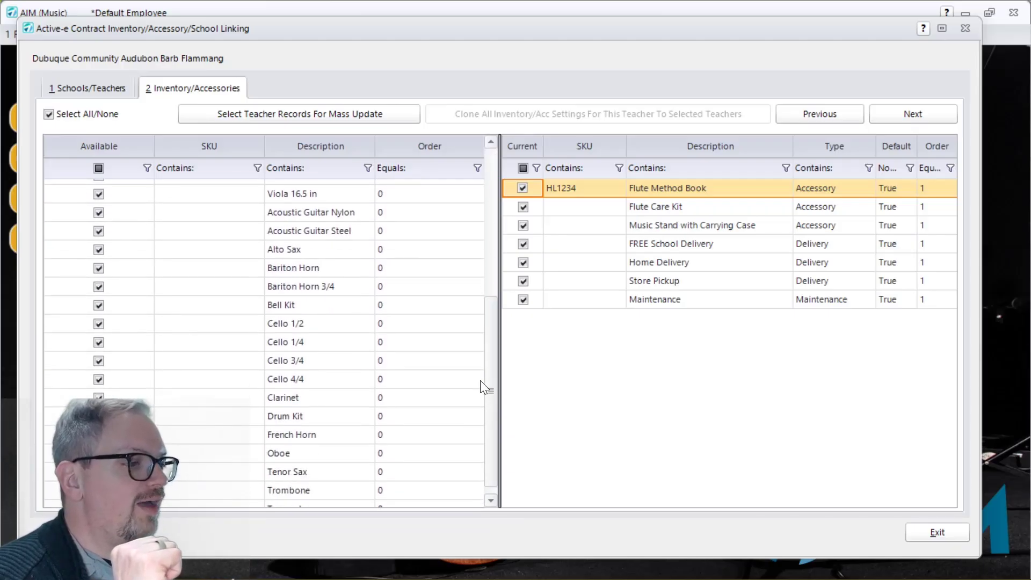
pyautogui.rightClick(222, 243)
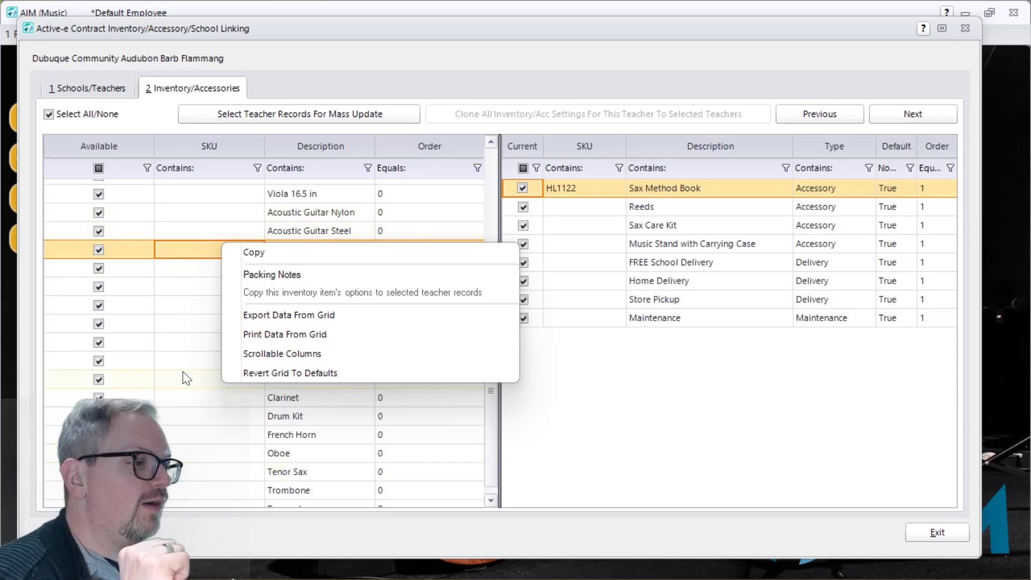
pyautogui.click(319, 195)
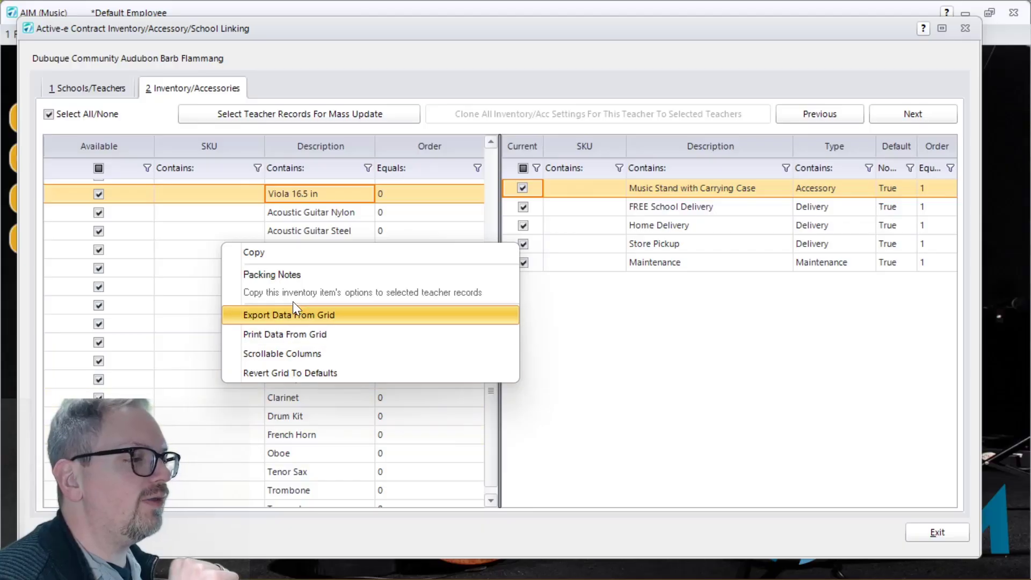
pyautogui.click(285, 253)
pyautogui.scroll(5, 330, 282)
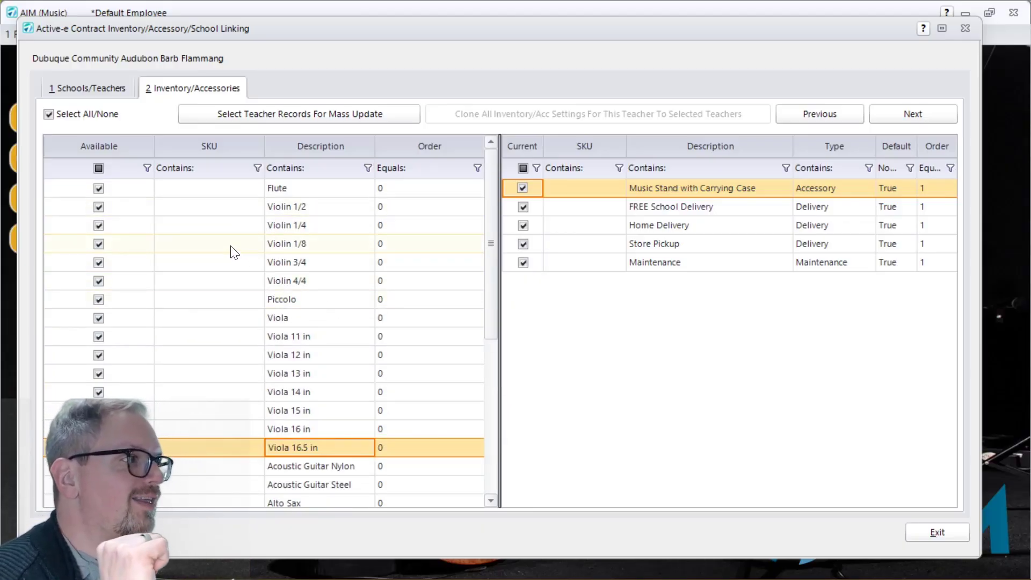
pyautogui.rightClick(131, 211)
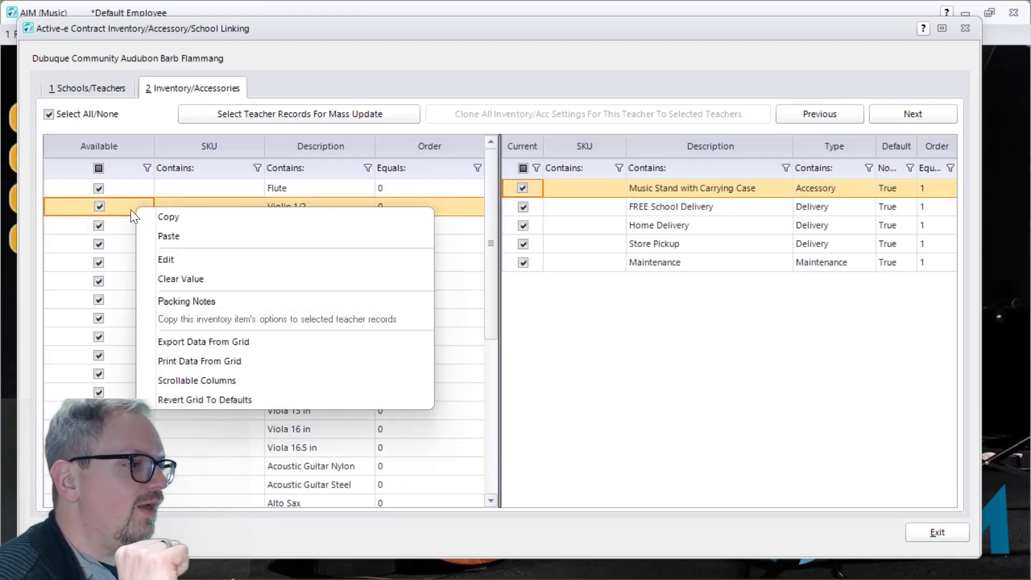
pyautogui.click(130, 263)
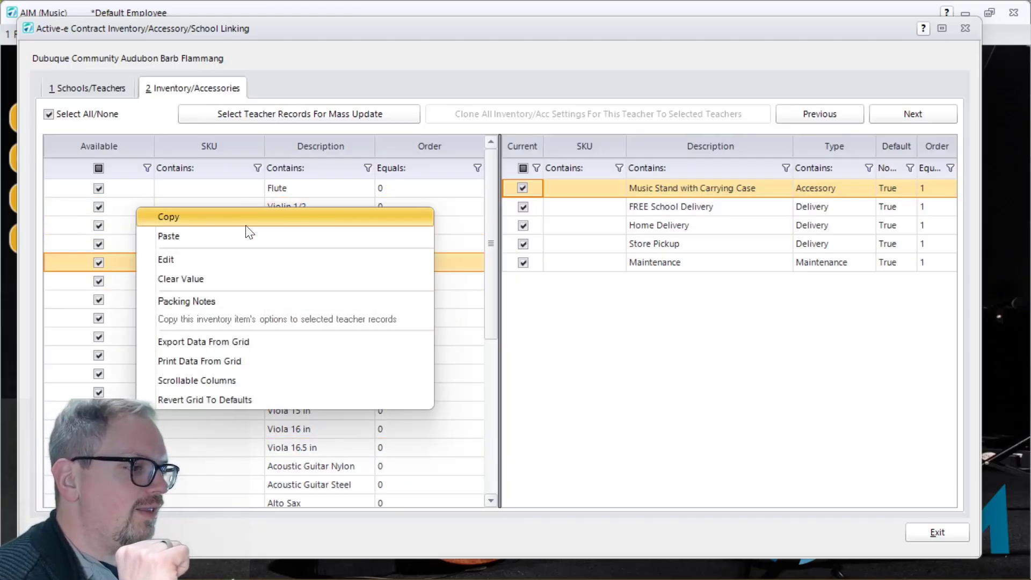
pyautogui.click(207, 220)
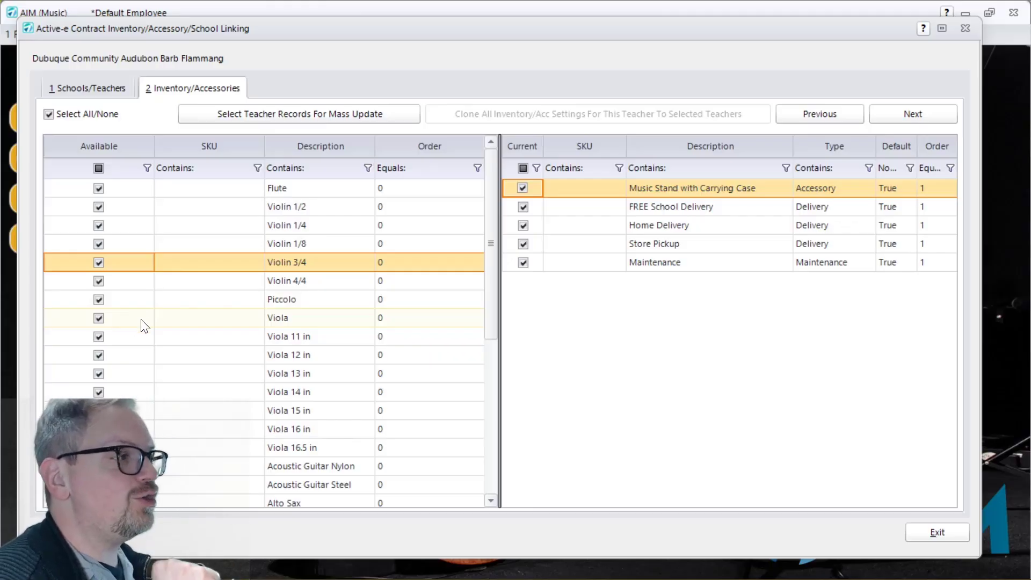
# - Review the accessory and delivery options linked to several instruments, including the violins and violas, finishing on Flute
pyautogui.click(309, 189)
pyautogui.click(311, 208)
pyautogui.click(311, 226)
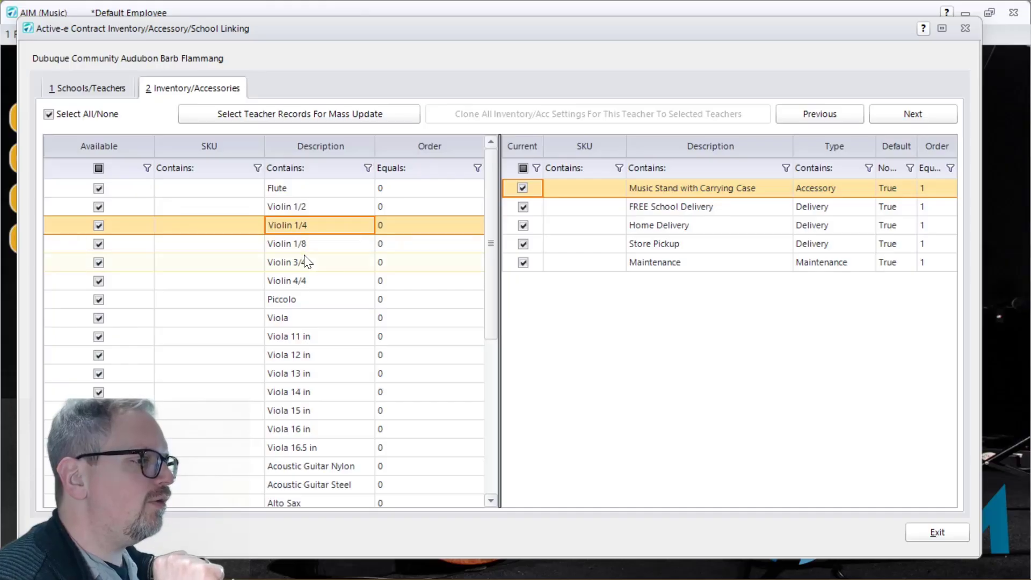
pyautogui.click(303, 261)
pyautogui.click(350, 356)
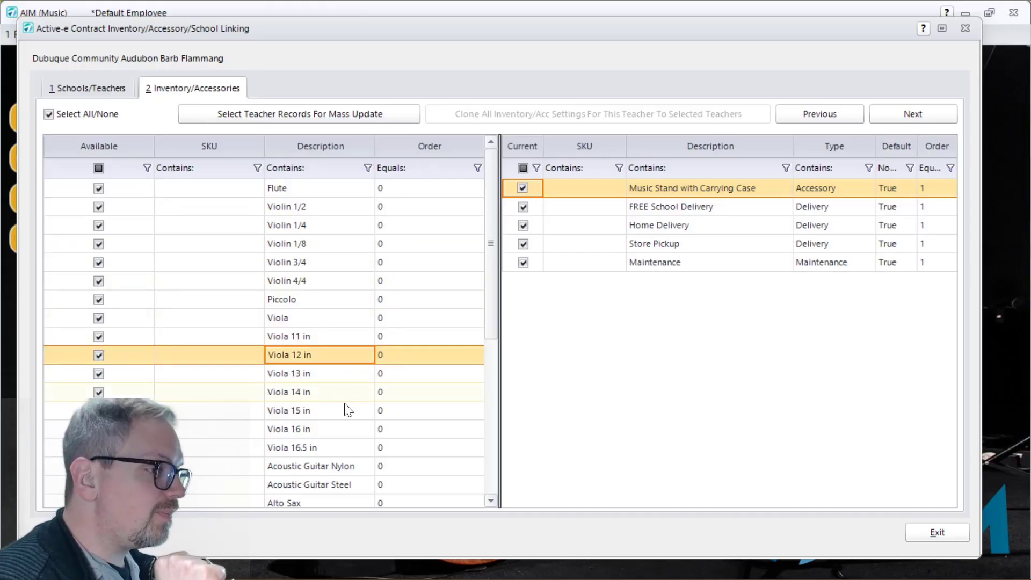
pyautogui.click(347, 410)
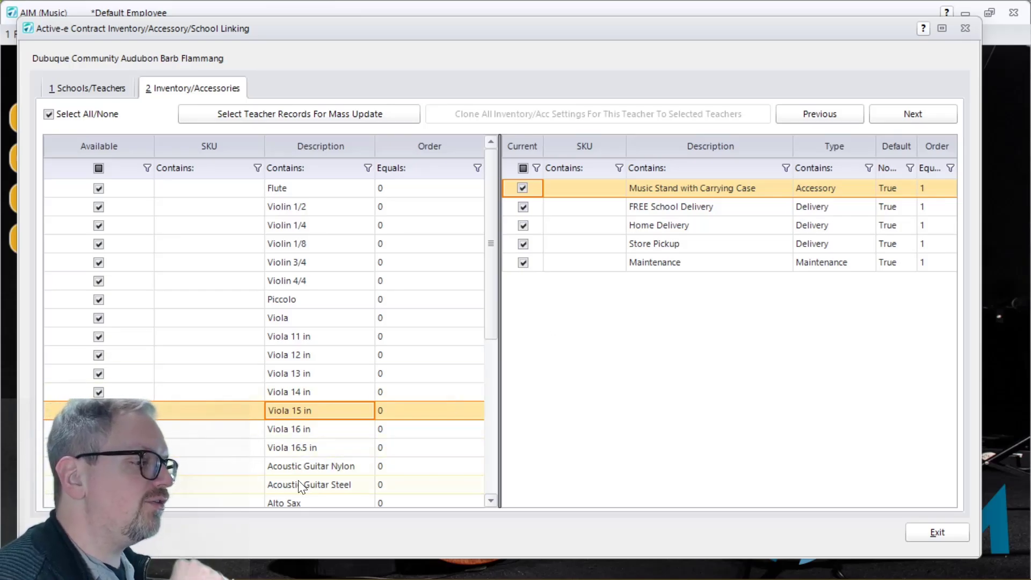
pyautogui.click(279, 186)
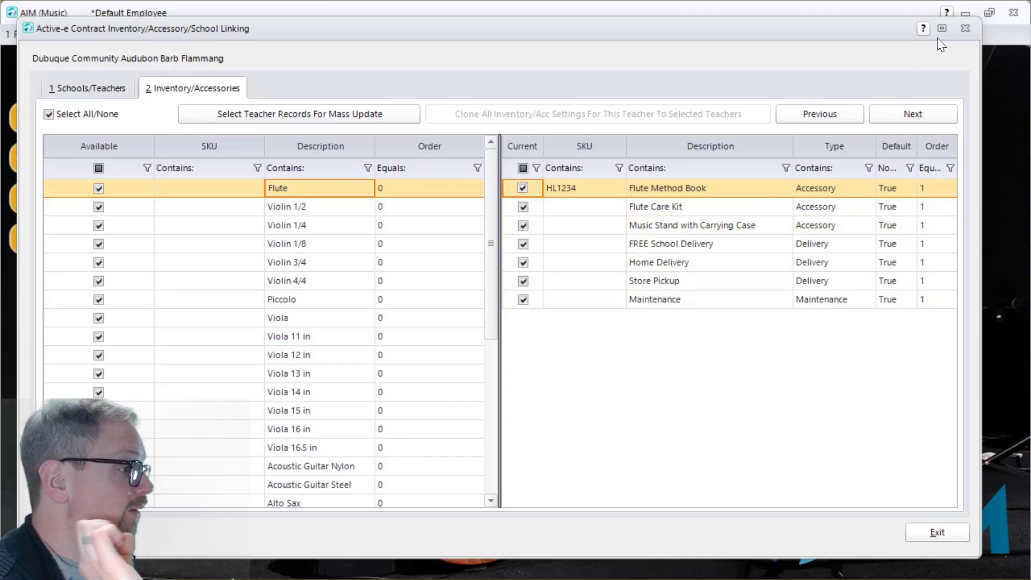
# - Close the school linking and examine all contract accessory items for Flute in the contract Inventory setup
pyautogui.click(967, 30)
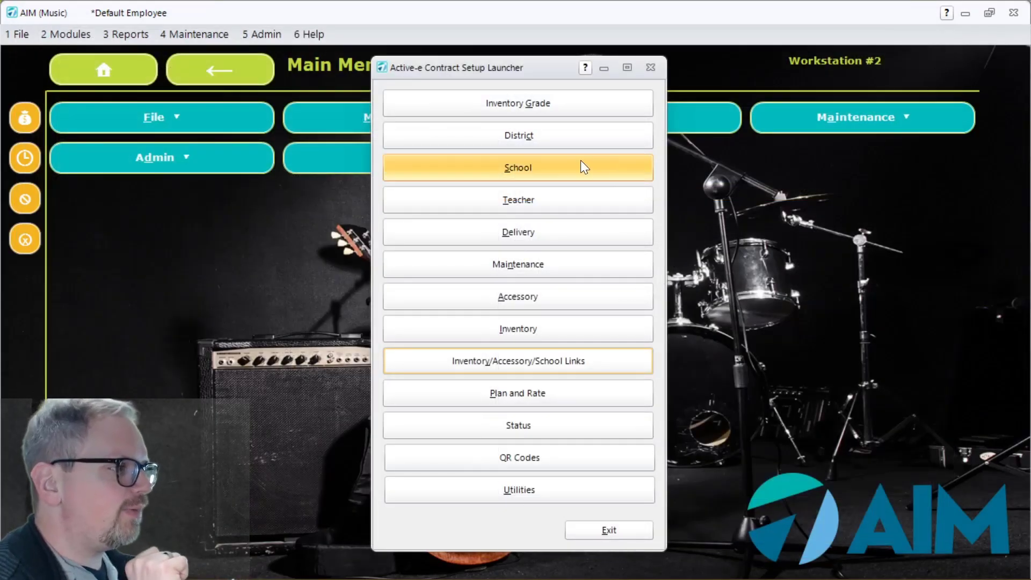
pyautogui.click(549, 329)
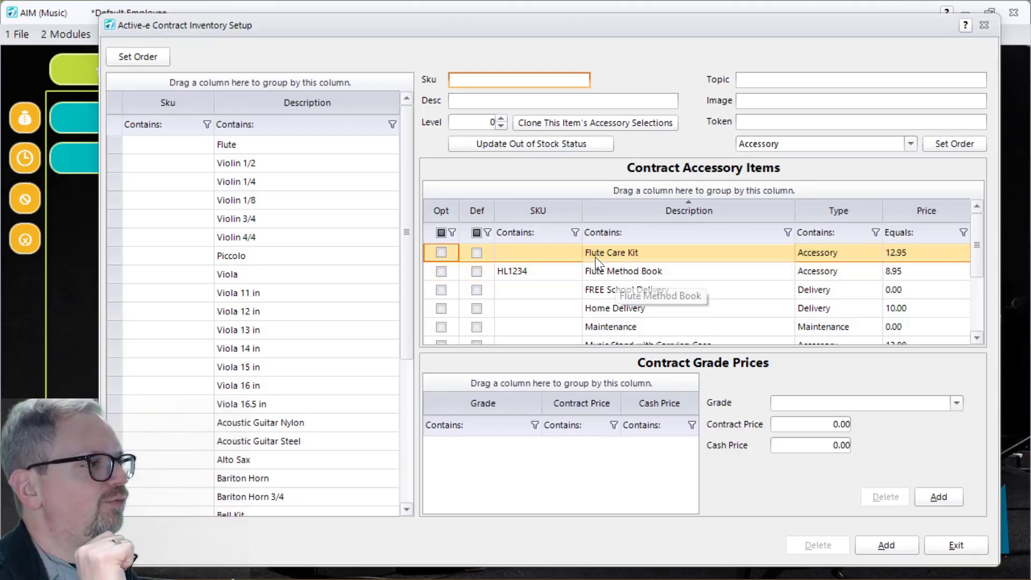
pyautogui.click(252, 146)
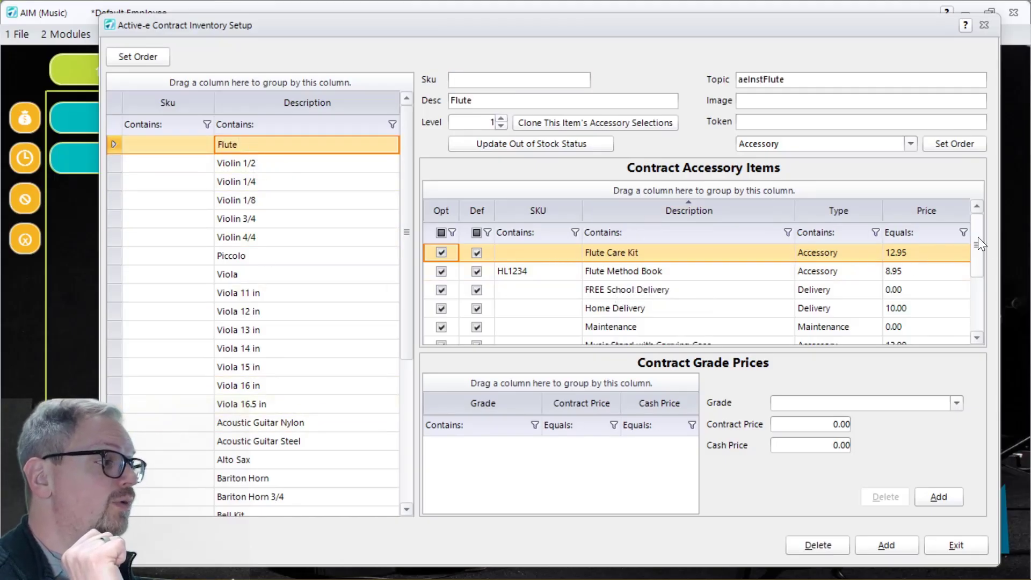
pyautogui.moveTo(978, 237); pyautogui.dragTo(975, 298)
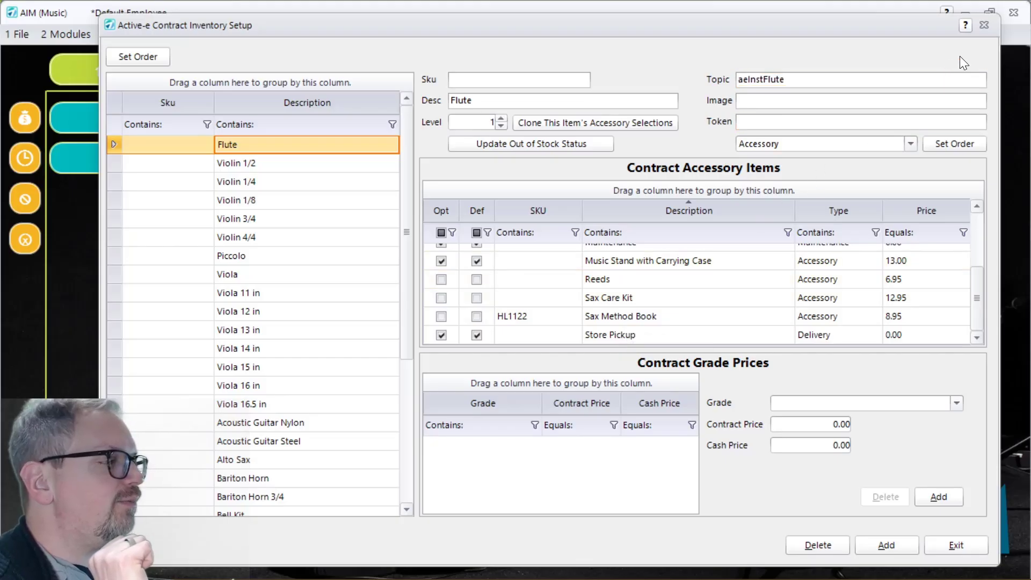
# - Return to the Inventory/Accessory/School linking, check the Flute's linked accessories for the first Audubon teacher, and close it
pyautogui.click(985, 25)
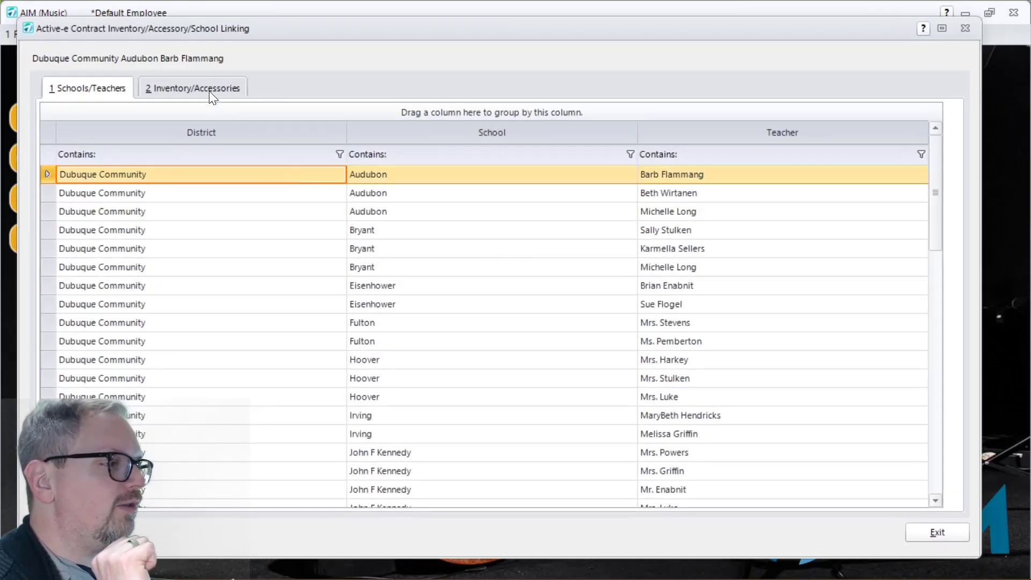
pyautogui.click(209, 91)
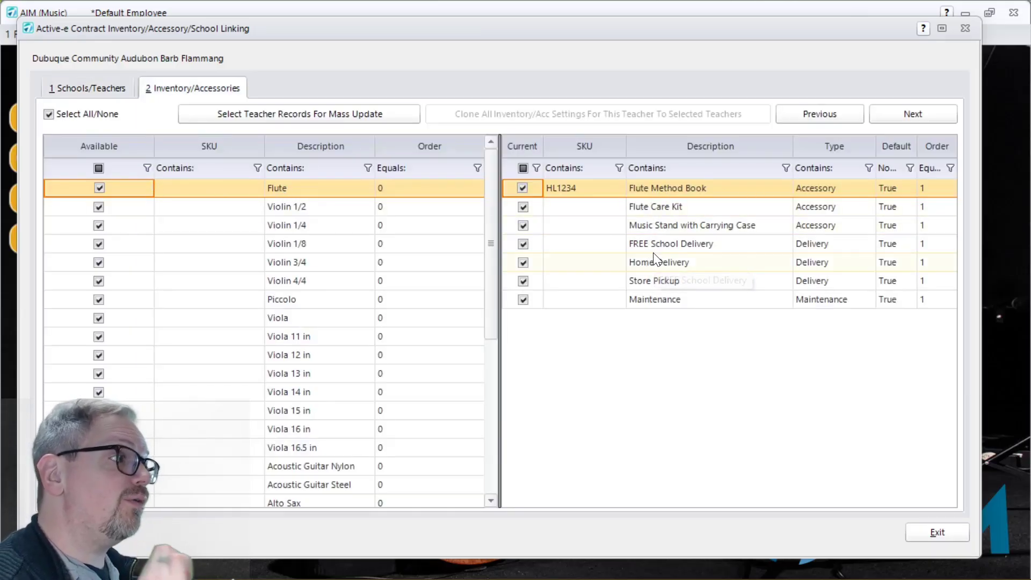
pyautogui.click(966, 28)
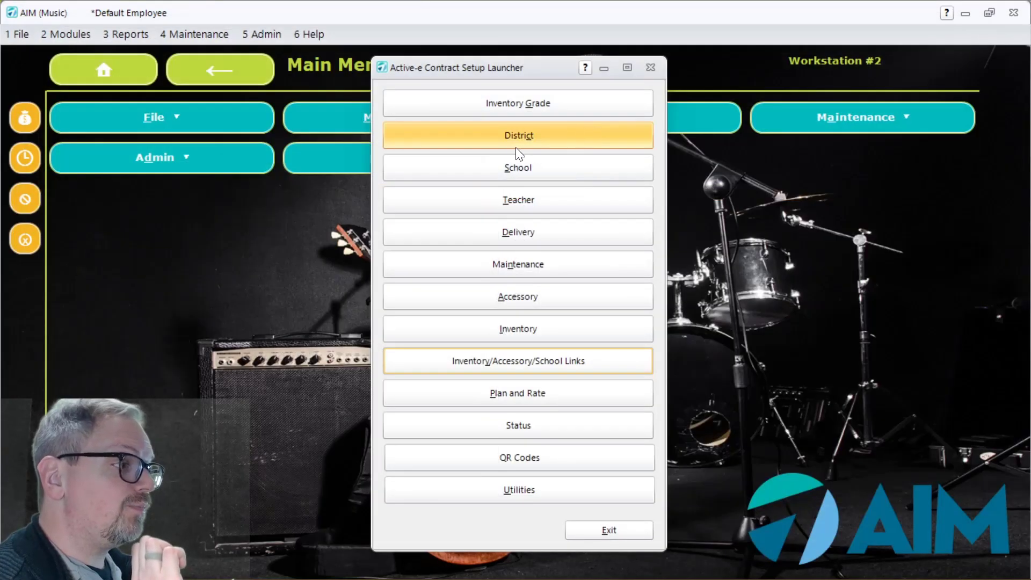
# - Enable Sax Care Kit as an optional accessory for Flute in the contract Inventory setup, save the change and exit
pyautogui.click(515, 324)
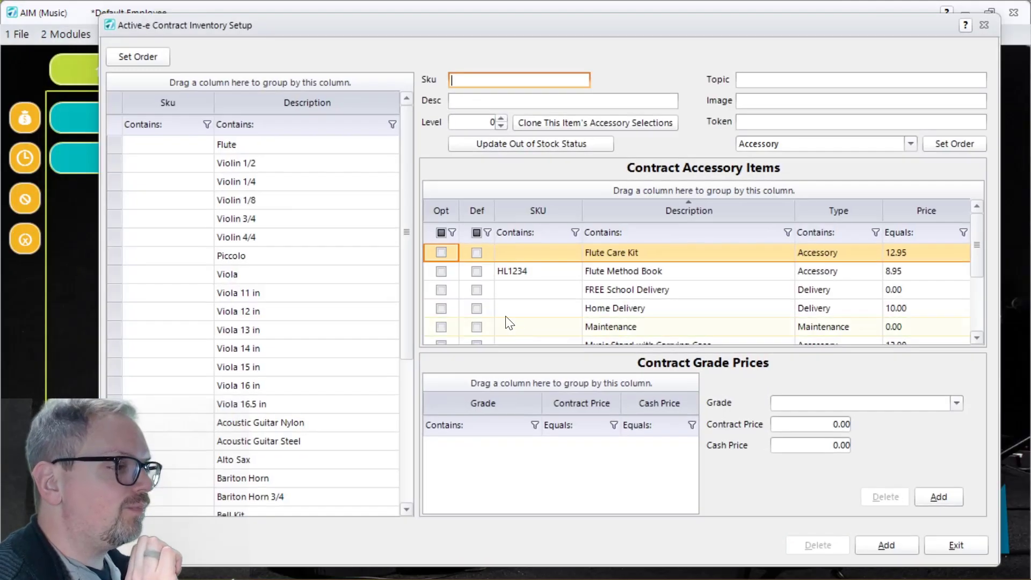
pyautogui.click(257, 146)
pyautogui.scroll(-2, 644, 278)
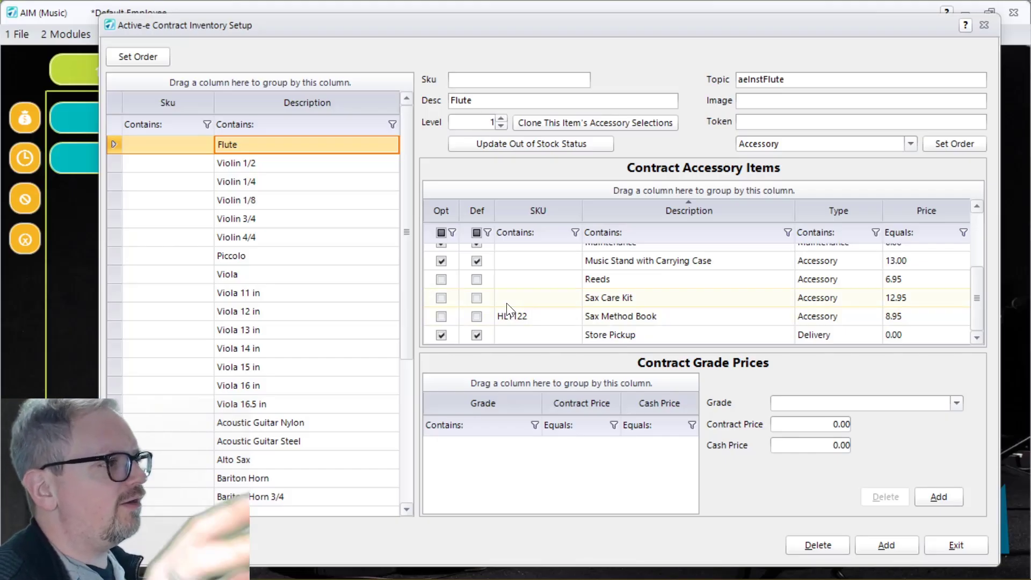
pyautogui.click(442, 298)
pyautogui.click(476, 334)
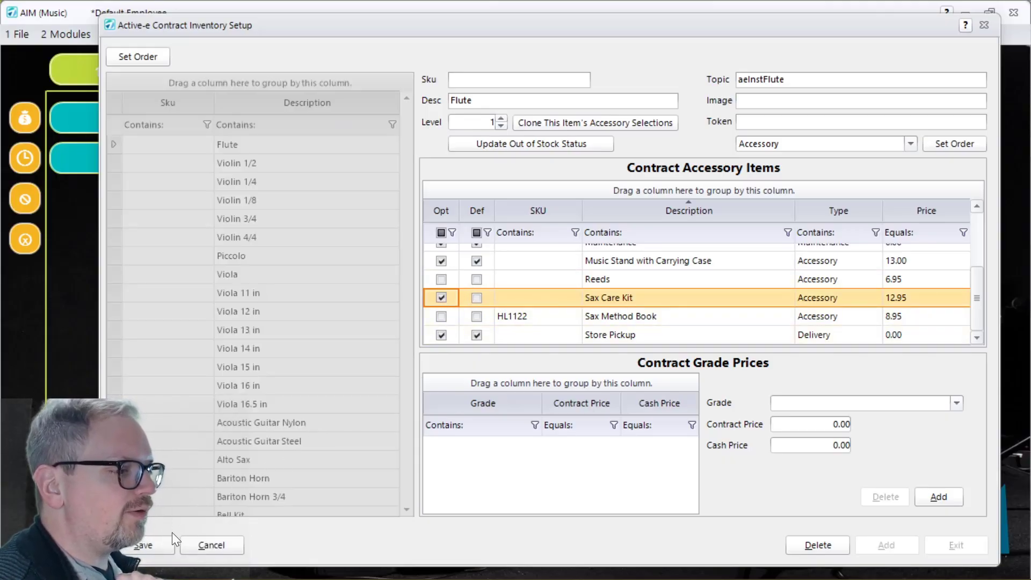
pyautogui.click(165, 544)
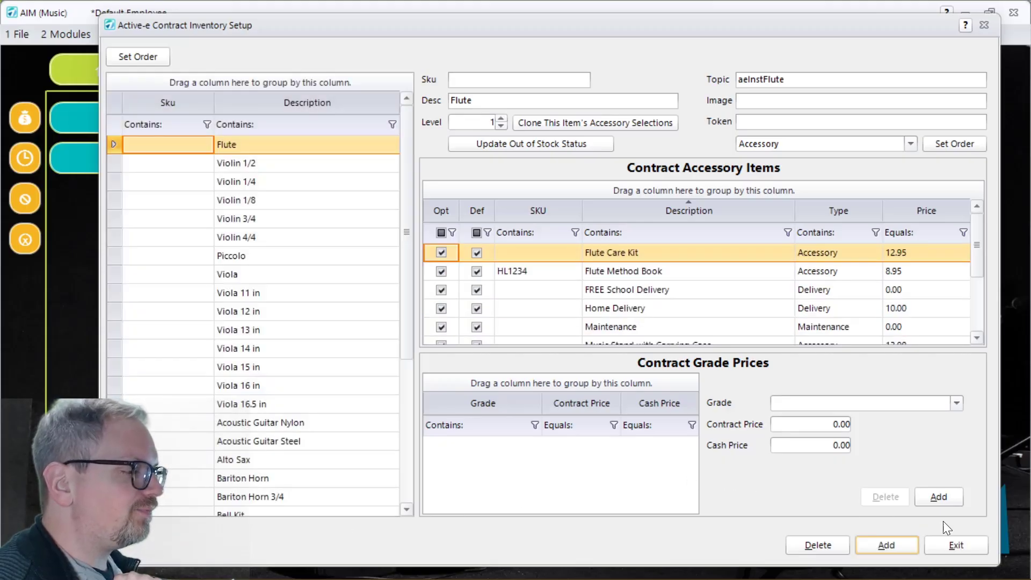
pyautogui.click(947, 539)
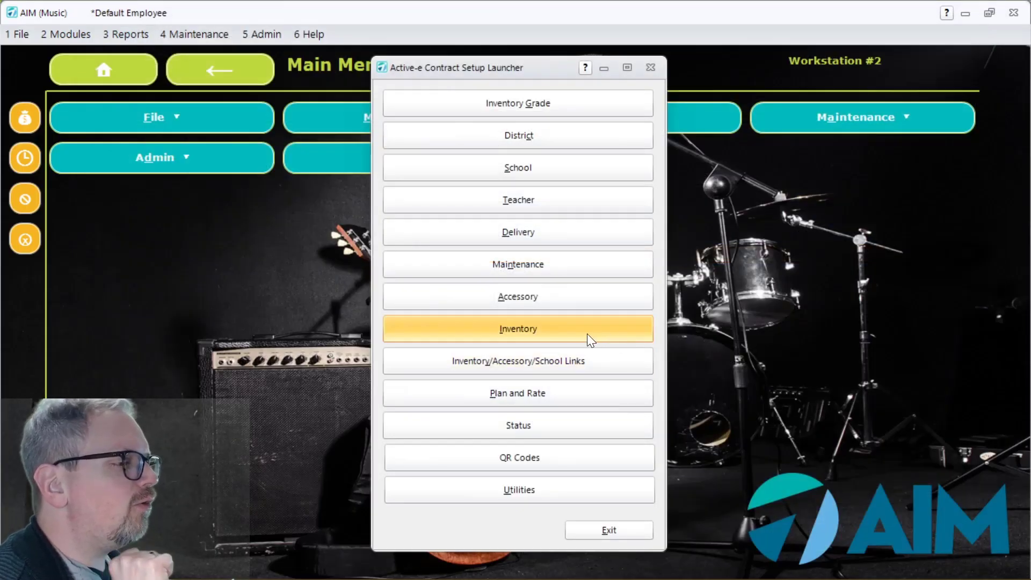
# - Reopen the school linking for the first Audubon teacher and check the Flute's accessory list for the Sax Care Kit
pyautogui.click(529, 368)
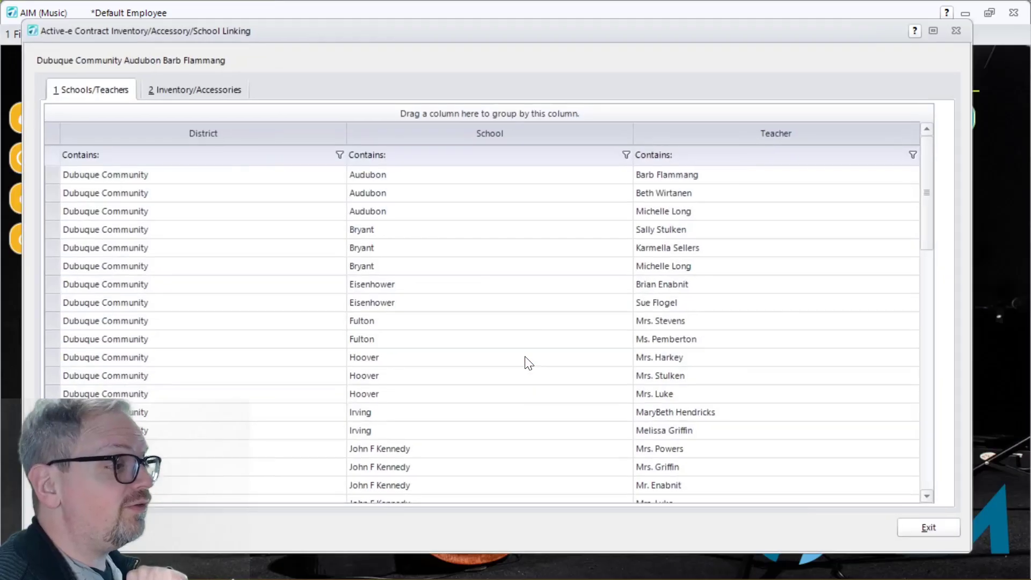
pyautogui.click(286, 175)
pyautogui.click(196, 84)
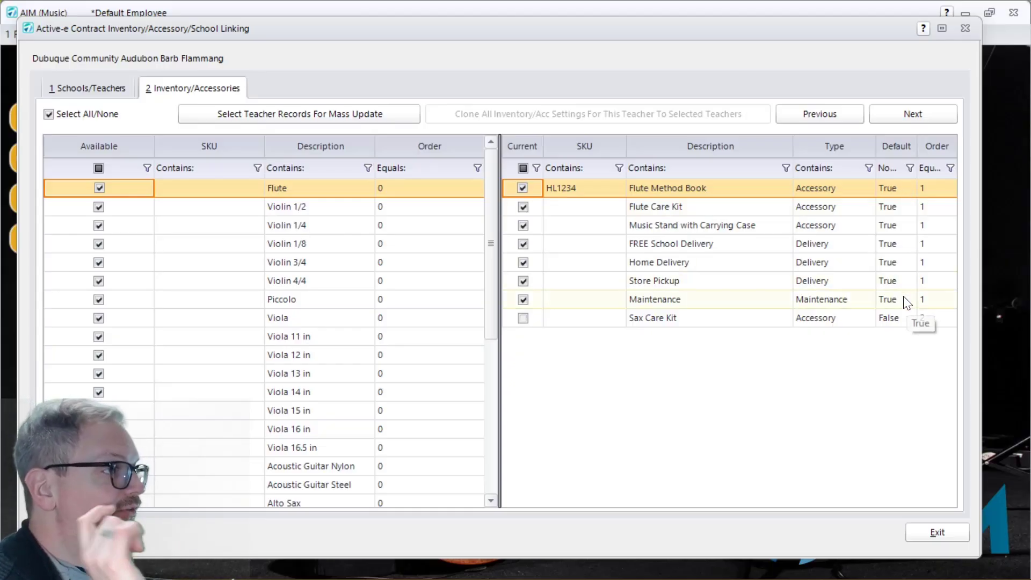
# - Try swapping Flute Care Kit for Sax Care Kit in the first Audubon teacher's Flute links, restore the original links and exit
pyautogui.click(523, 320)
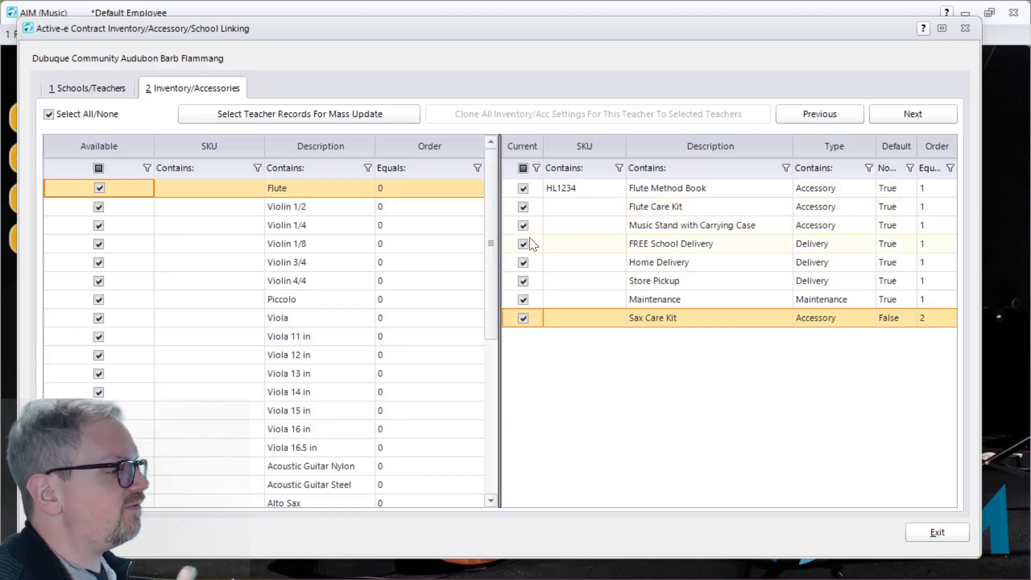
pyautogui.click(524, 206)
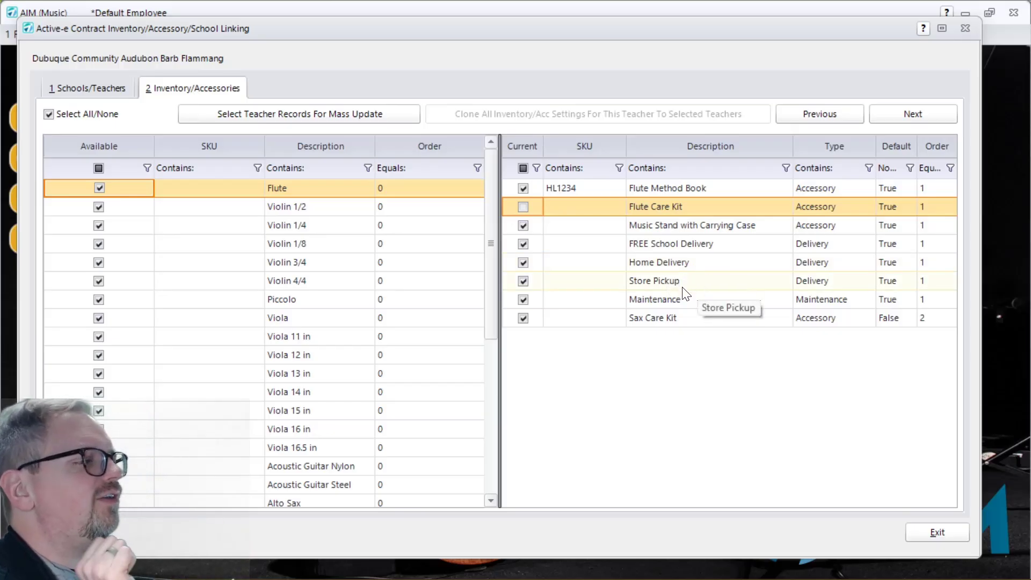
pyautogui.click(523, 318)
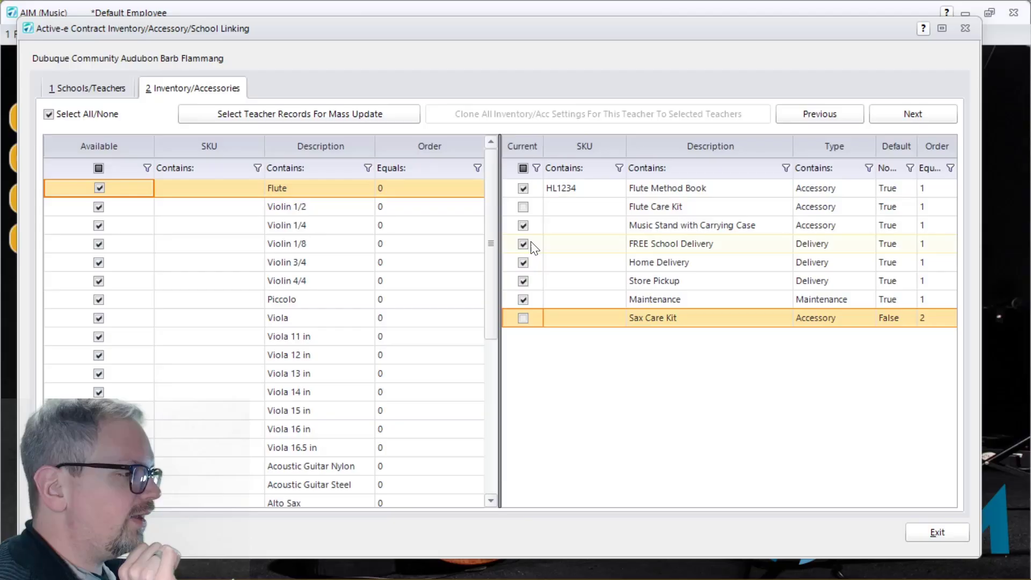
pyautogui.click(911, 526)
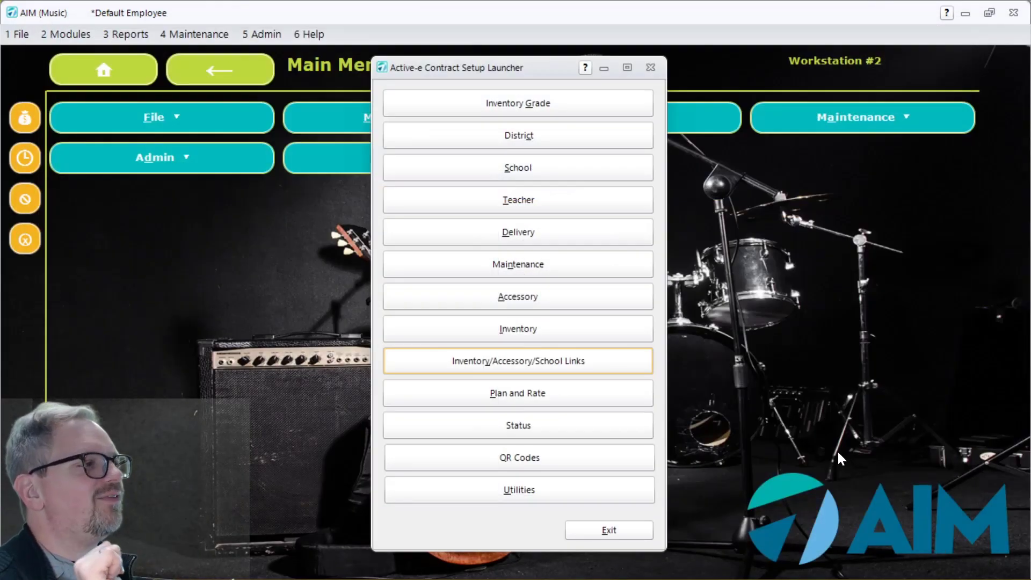
# - Look at the contract Accessory setup and close it, and examine the first Audubon teacher's inventory and accessories in the school linking
pyautogui.click(536, 294)
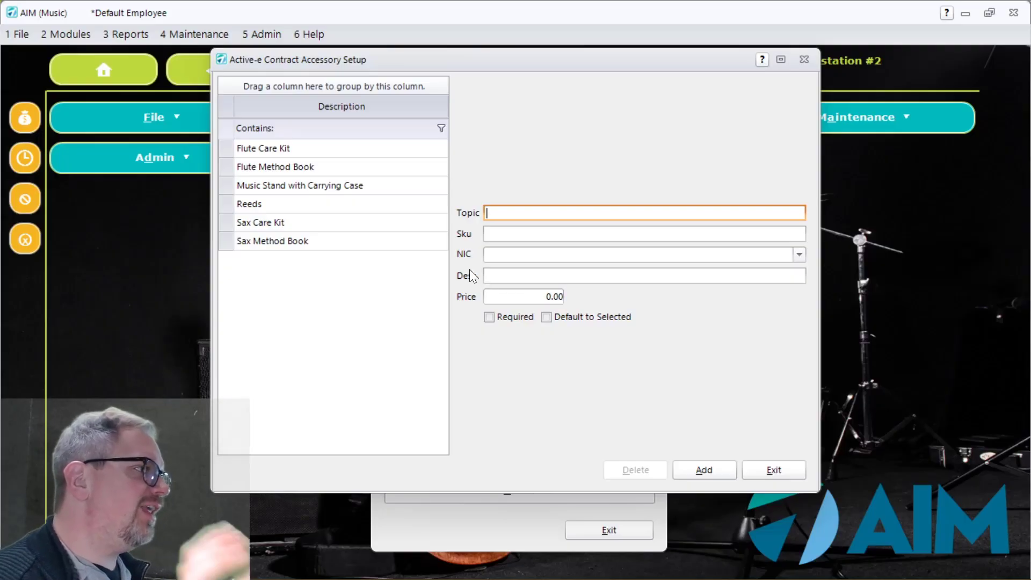
pyautogui.click(760, 475)
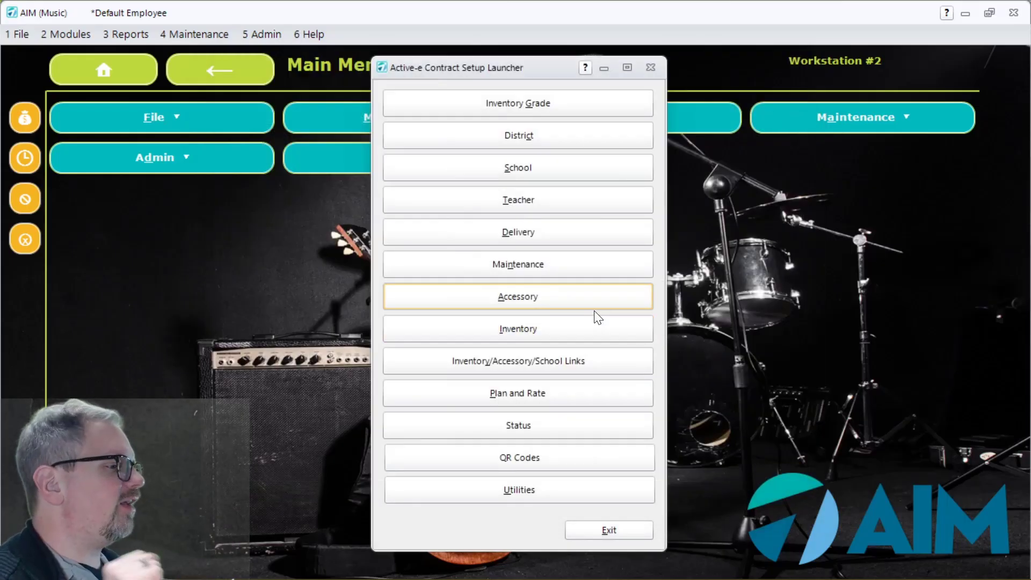
pyautogui.click(539, 362)
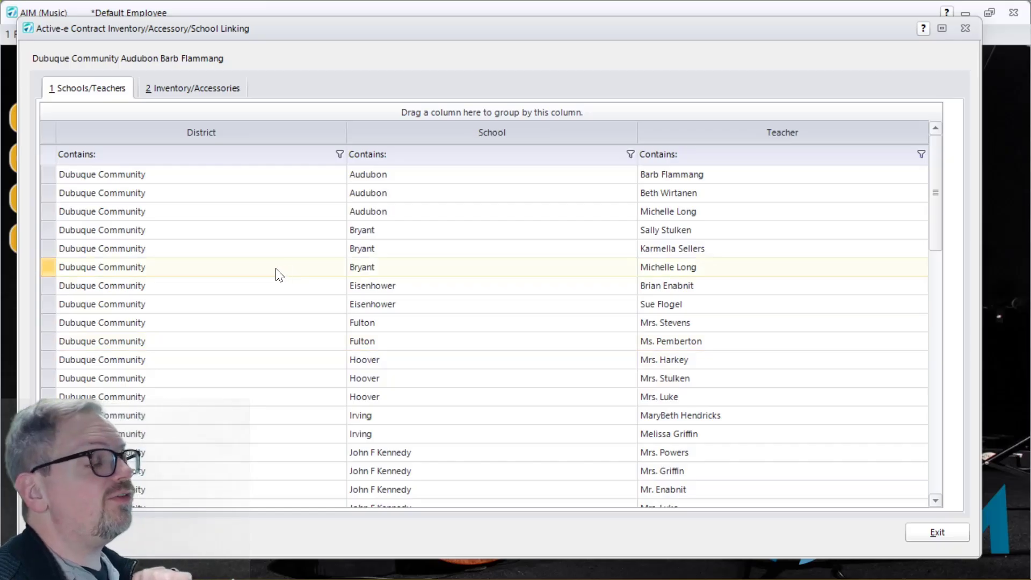
pyautogui.click(270, 178)
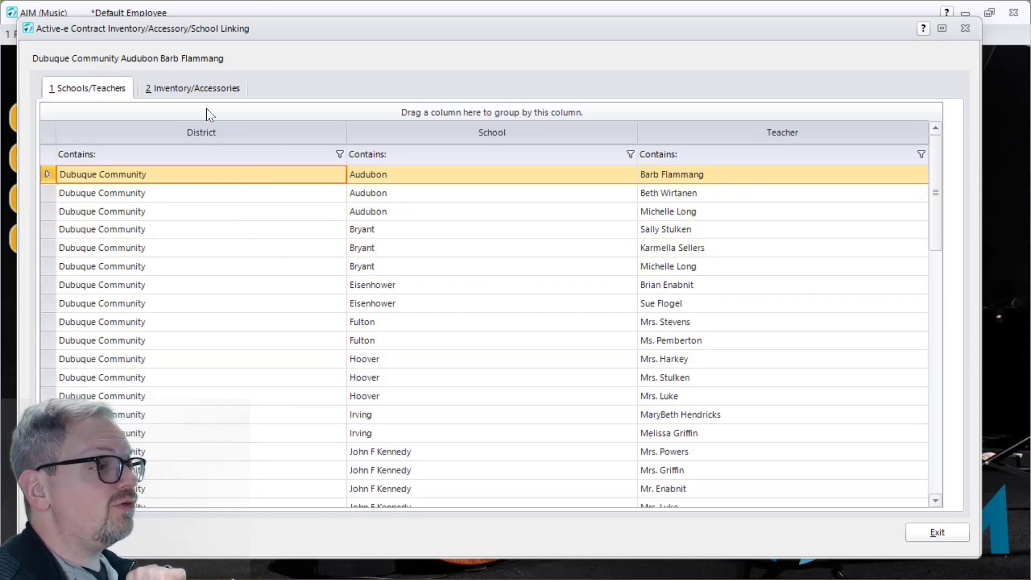
pyautogui.click(197, 90)
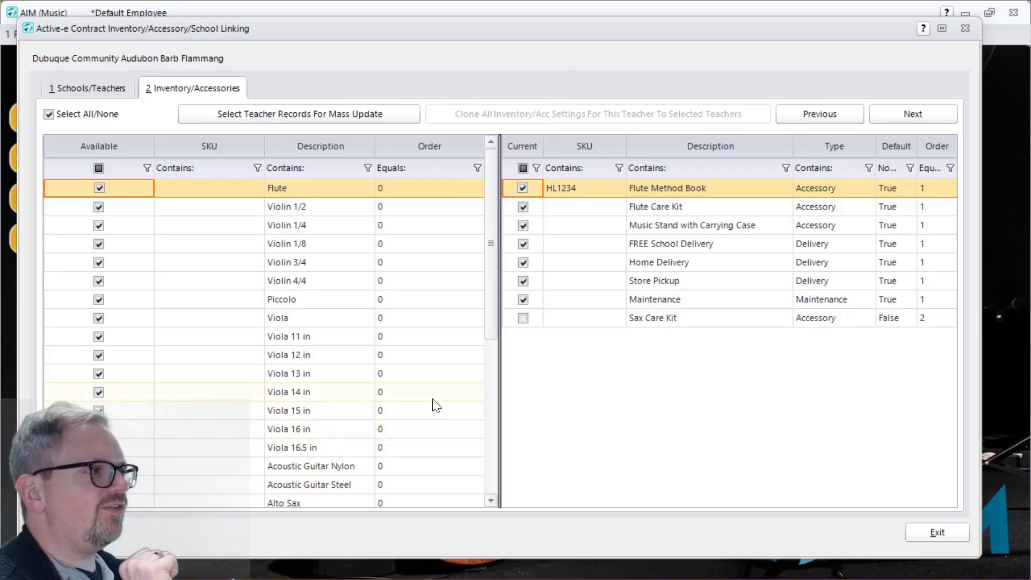
pyautogui.scroll(-5, 352, 253)
pyautogui.scroll(5, 346, 269)
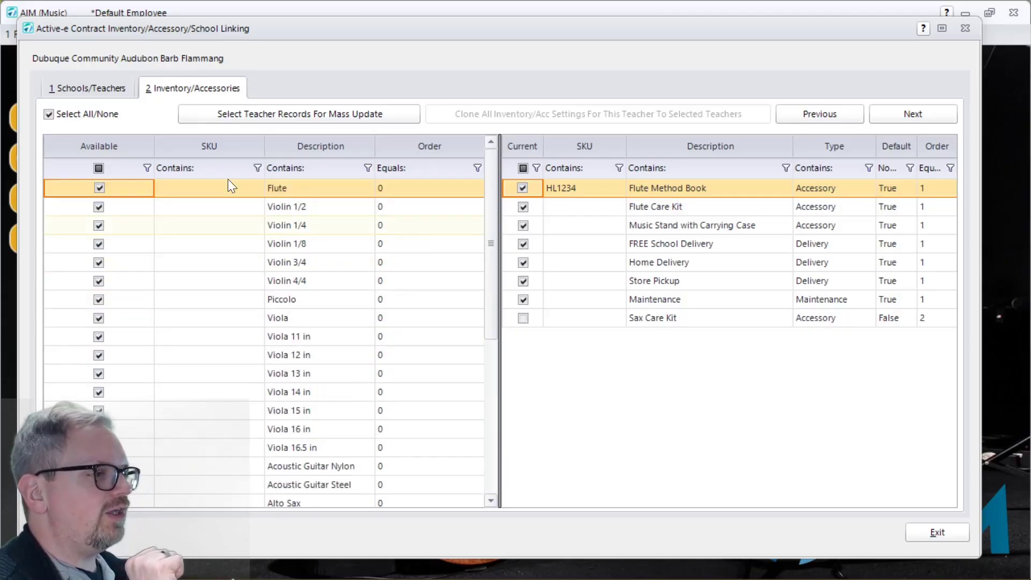
# - Look through the full list of schools and teachers, and return to the first Audubon teacher's inventory list
pyautogui.click(108, 90)
pyautogui.scroll(-9, 295, 327)
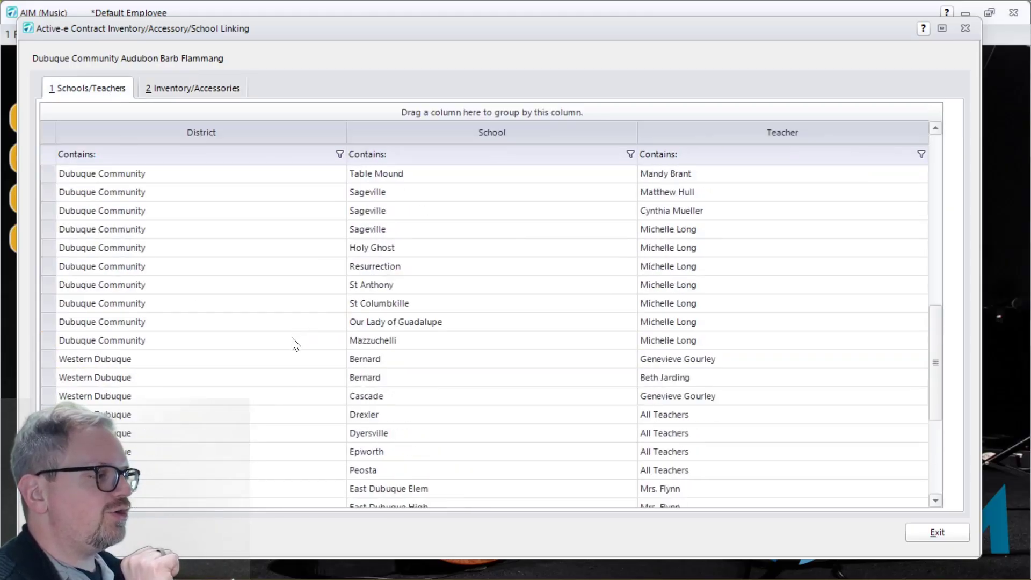
pyautogui.scroll(9, 293, 341)
pyautogui.click(188, 88)
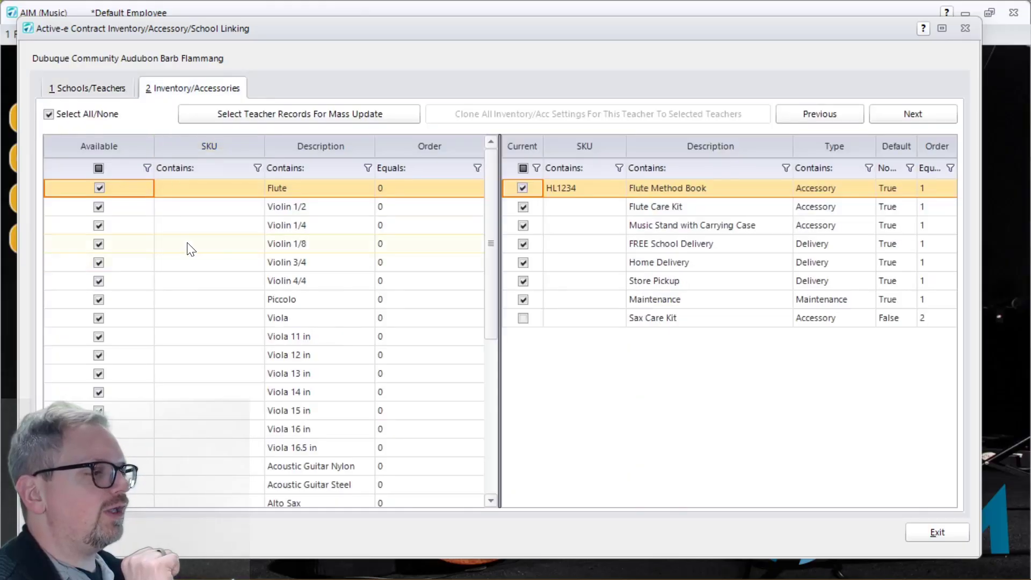
pyautogui.scroll(-5, 191, 249)
pyautogui.scroll(5, 191, 248)
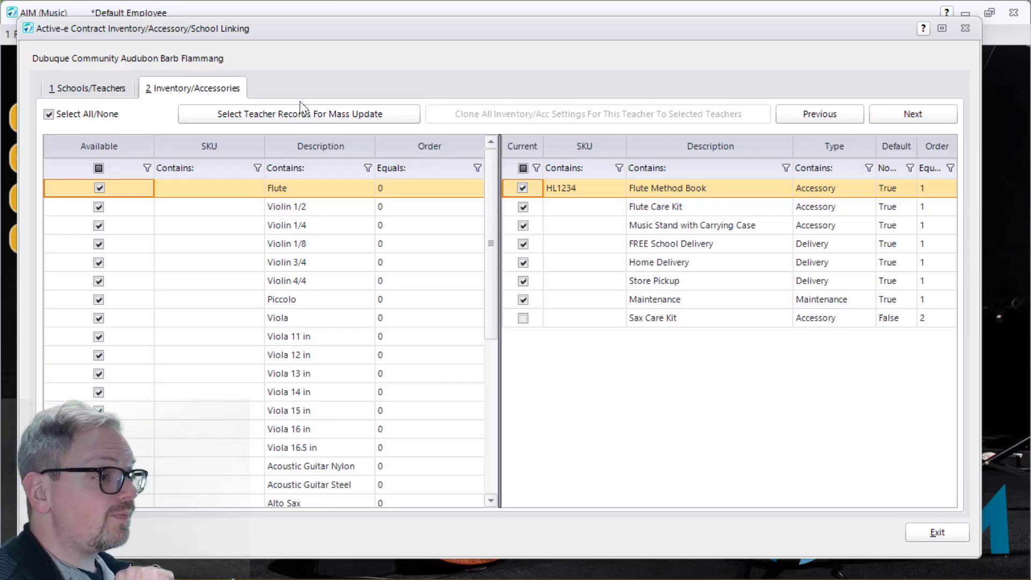
# - Examine the inventory and accessory links of the second and third Audubon teachers
pyautogui.click(96, 89)
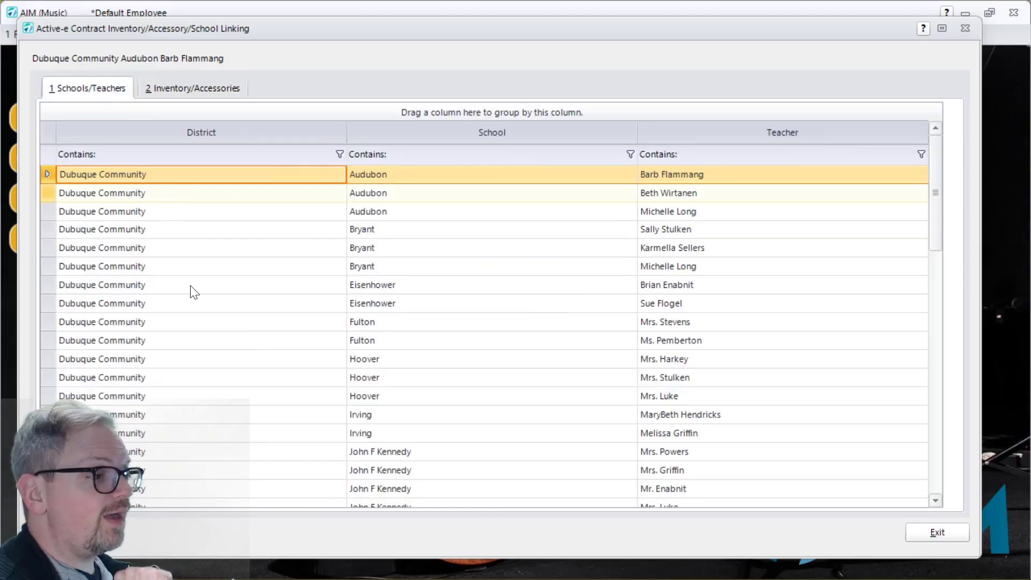
pyautogui.press('Down')
pyautogui.click(149, 88)
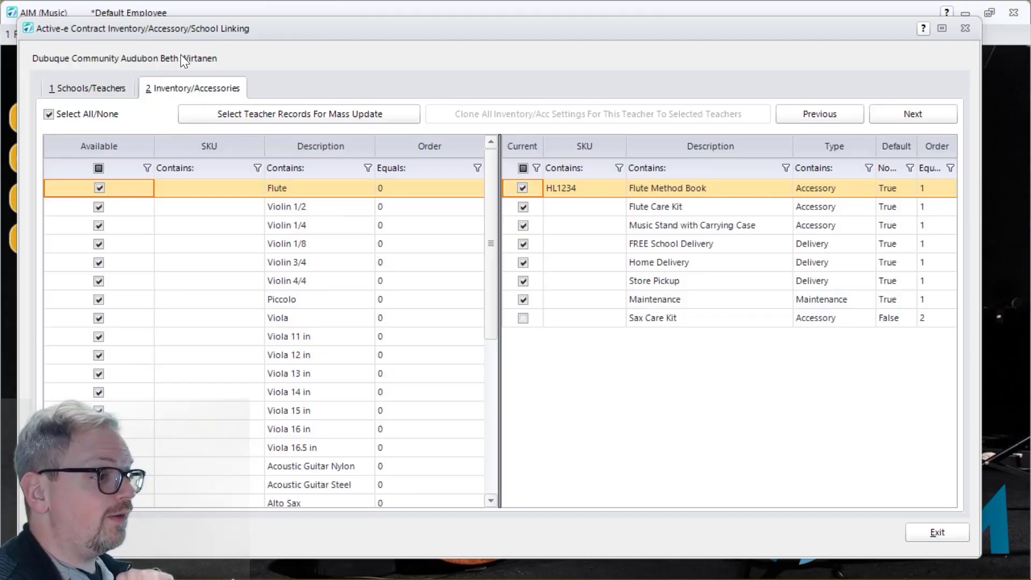
pyautogui.click(916, 114)
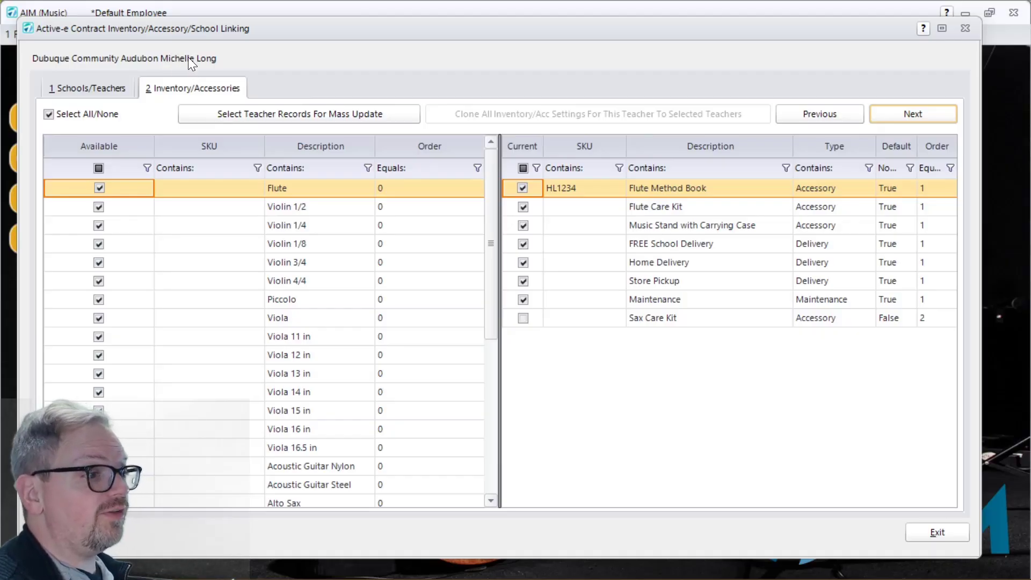
pyautogui.click(76, 85)
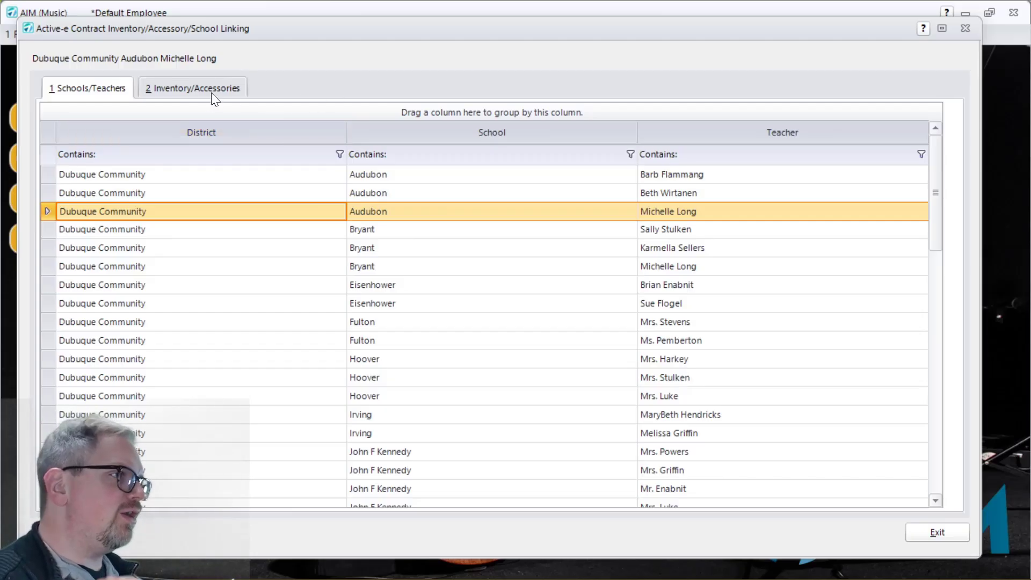
pyautogui.click(191, 90)
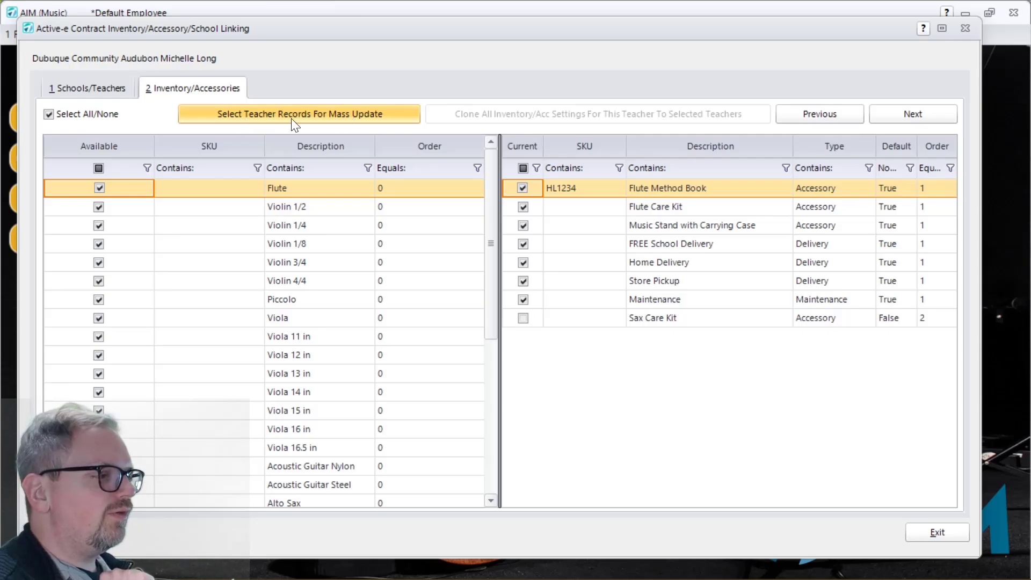
# - Try cloning the third Audubon teacher's inventory and accessory settings to the first Audubon teacher, but decline the confirmation
pyautogui.click(362, 112)
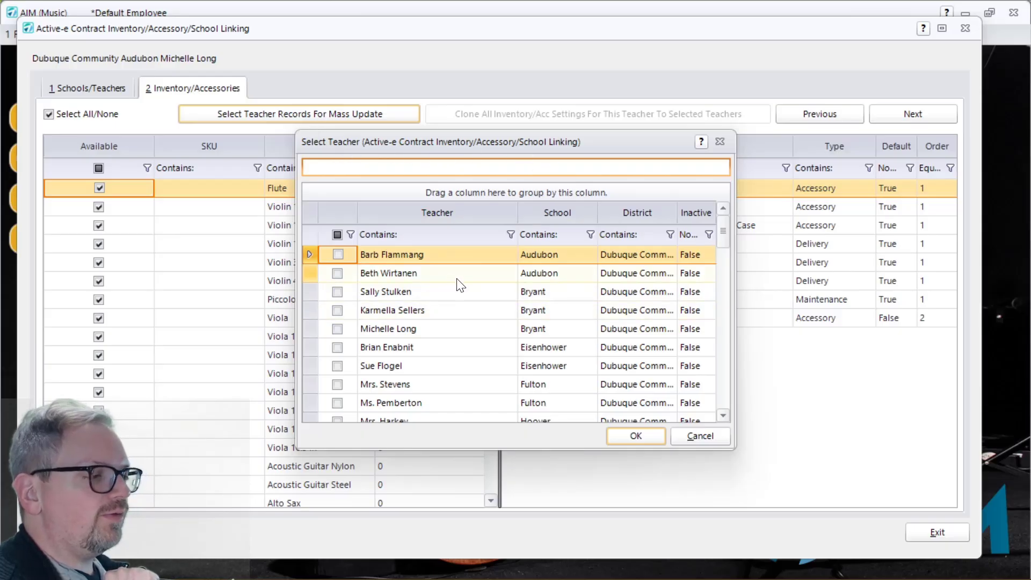
pyautogui.click(338, 255)
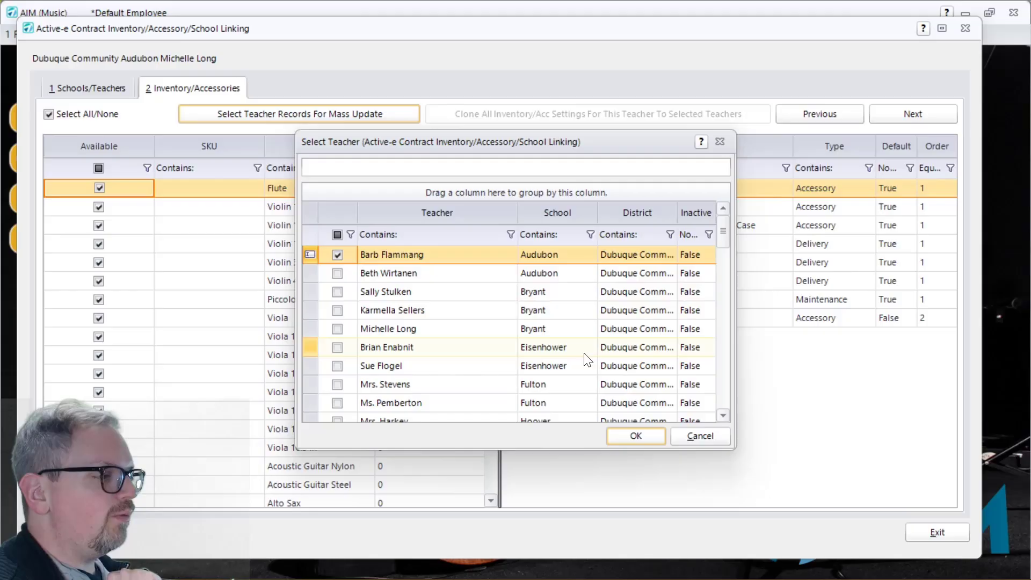
pyautogui.click(633, 437)
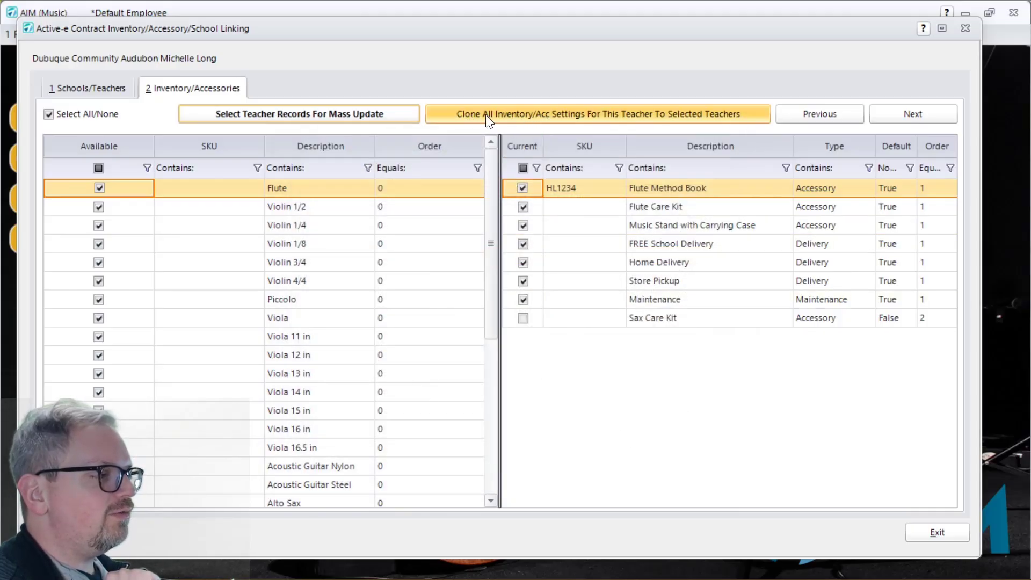
pyautogui.click(595, 115)
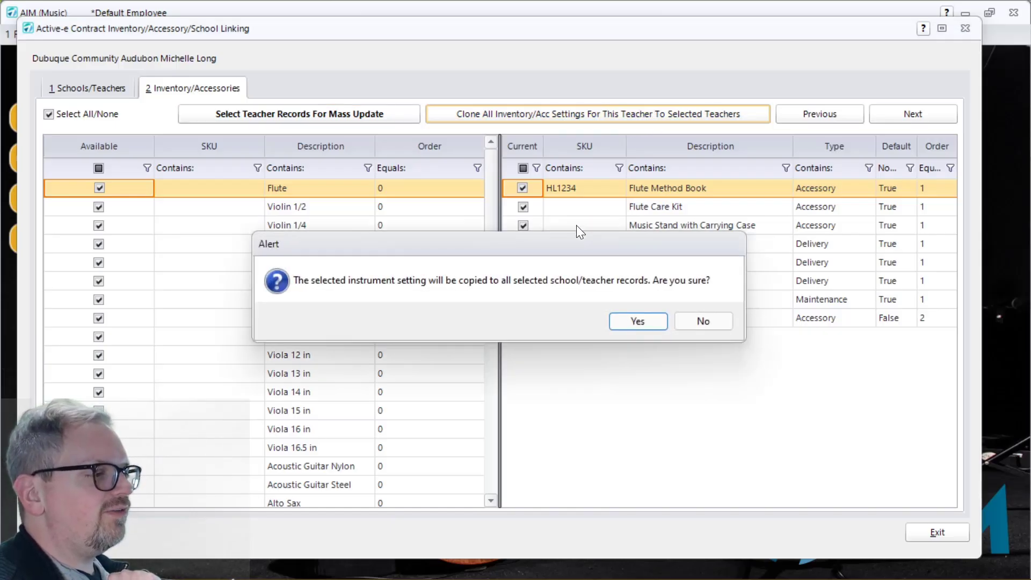
pyautogui.click(709, 322)
# - Replace the mass-update selection with all teachers whose school contains "aud", and clear the school filter
pyautogui.click(298, 116)
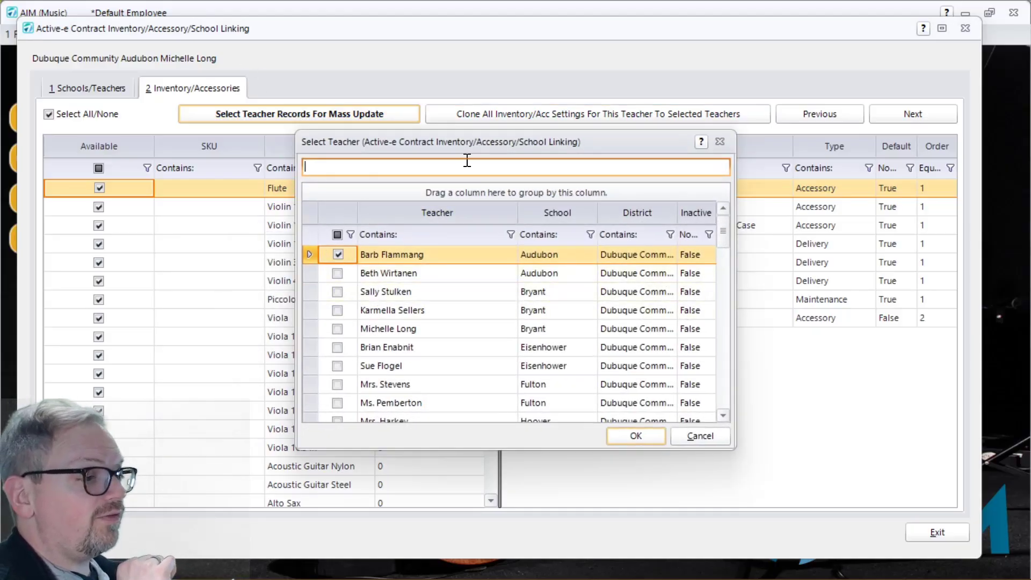
pyautogui.moveTo(489, 143); pyautogui.dragTo(601, 294)
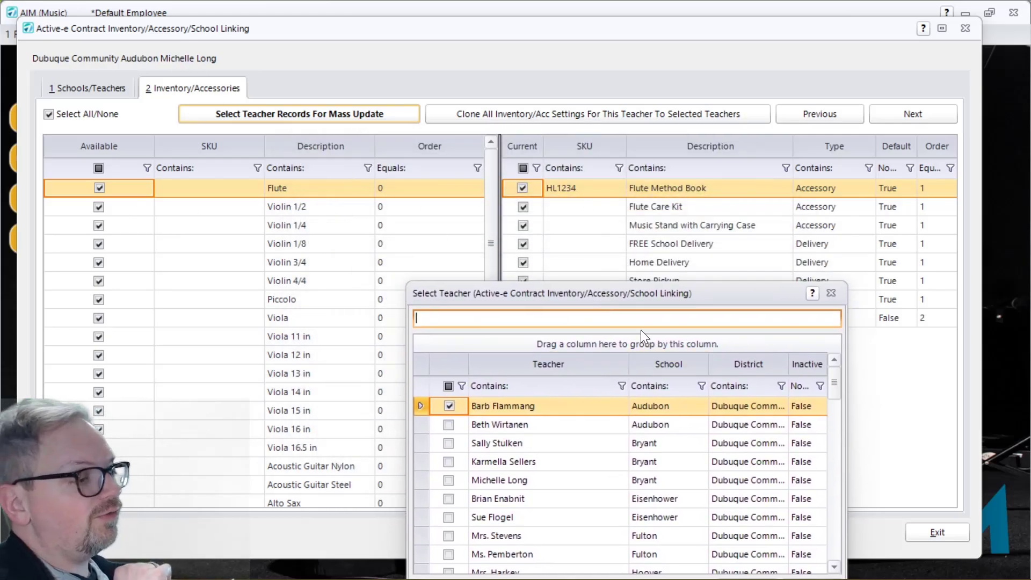
pyautogui.moveTo(615, 301); pyautogui.dragTo(509, 102)
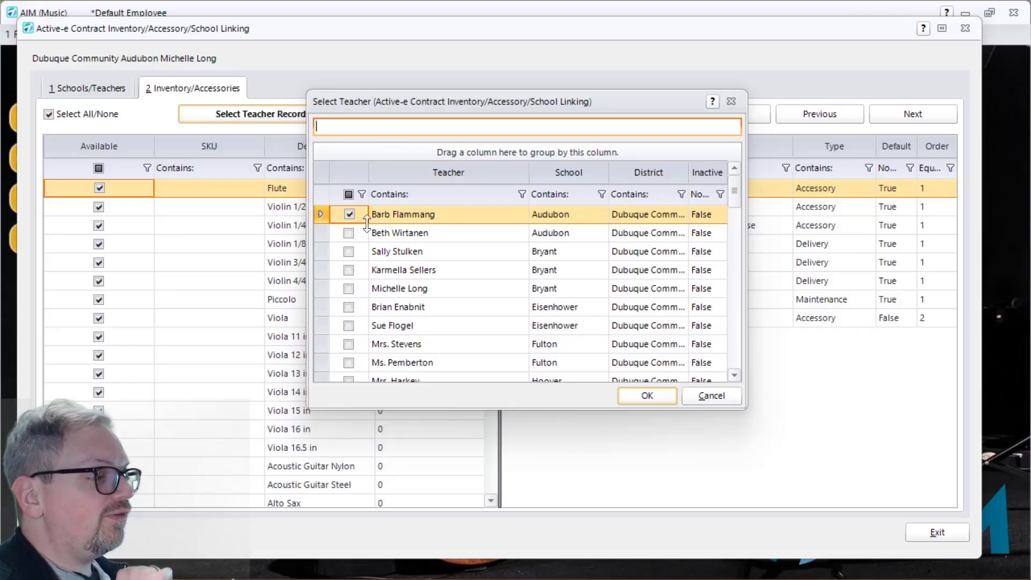
pyautogui.click(348, 213)
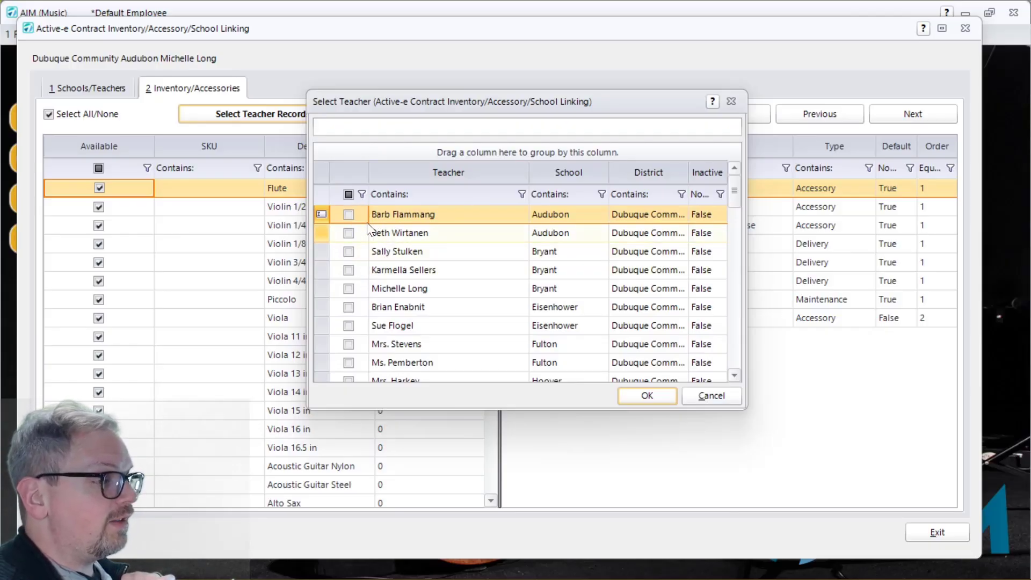
pyautogui.click(577, 196)
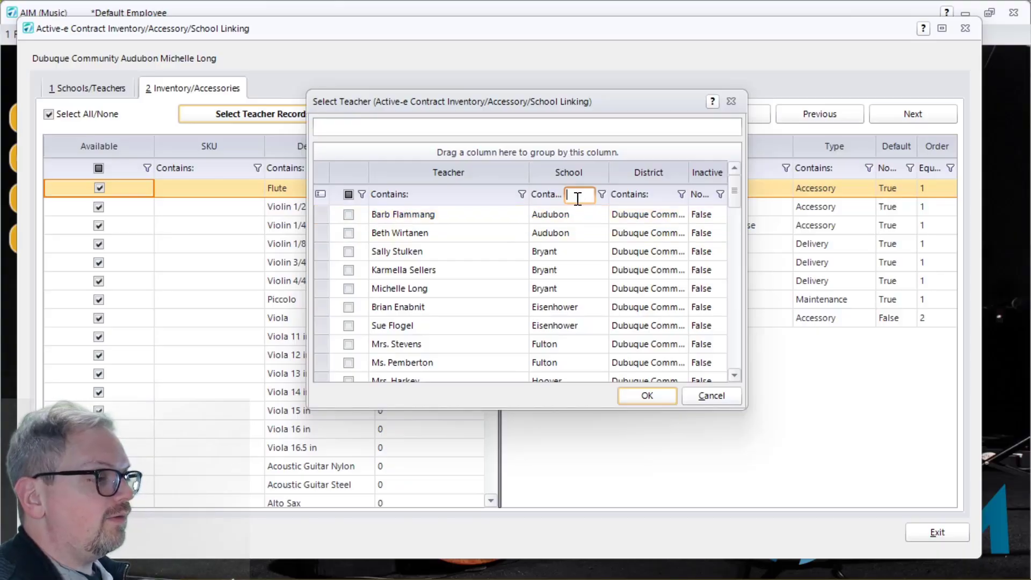
pyautogui.write('aud')
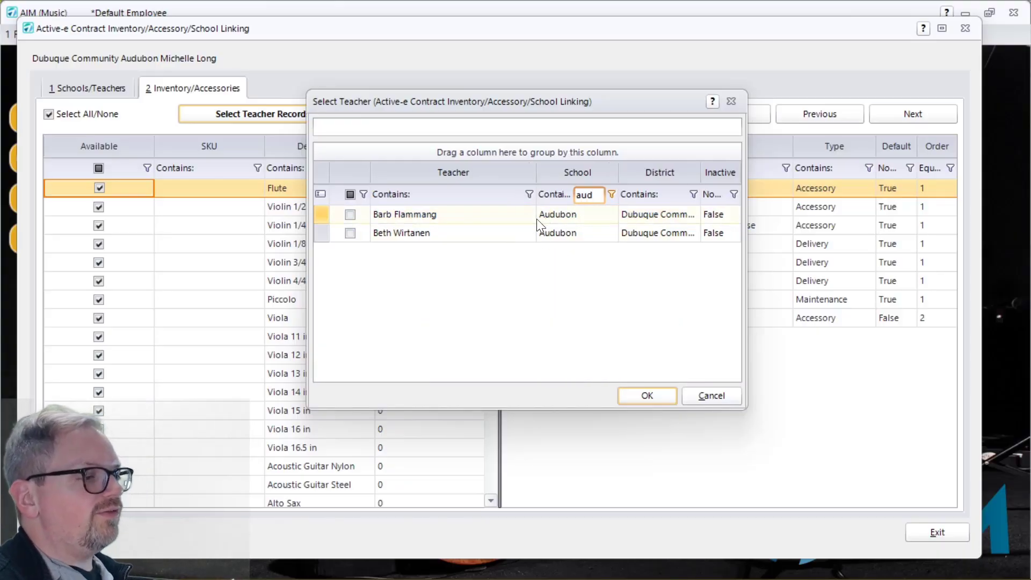
pyautogui.rightClick(396, 232)
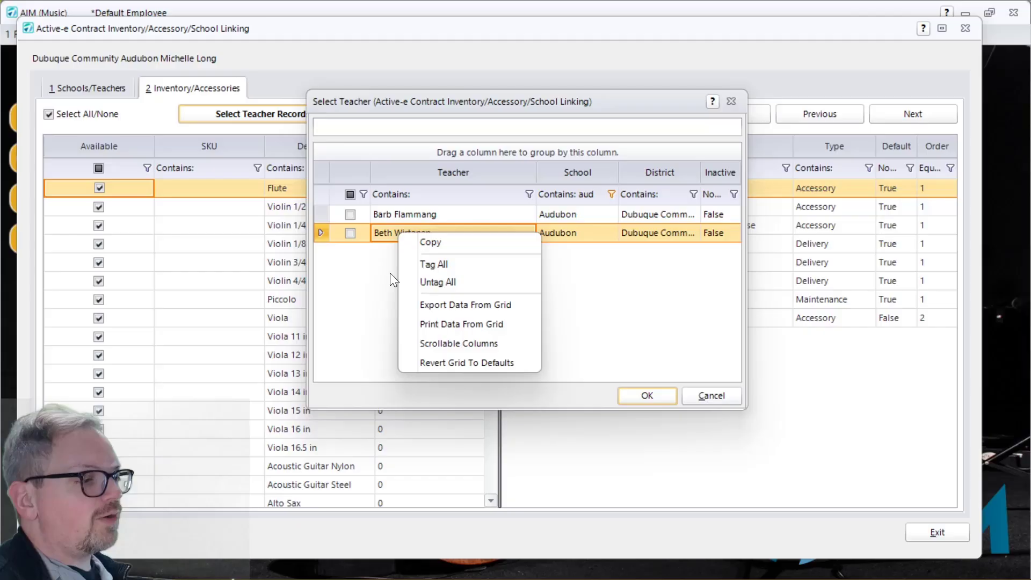
pyautogui.click(449, 264)
pyautogui.click(599, 194)
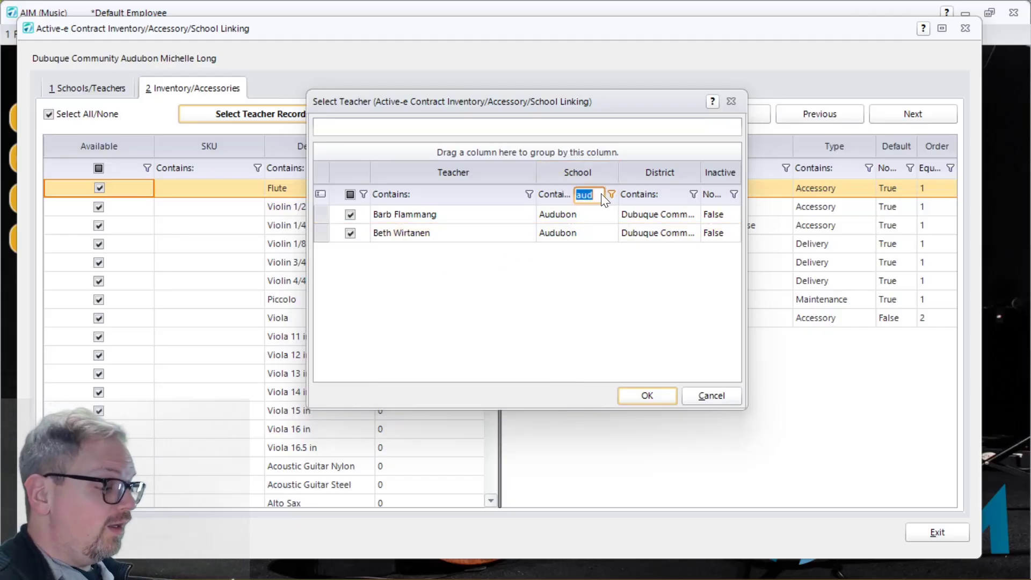
pyautogui.press('BackSpace')
pyautogui.write('mich')
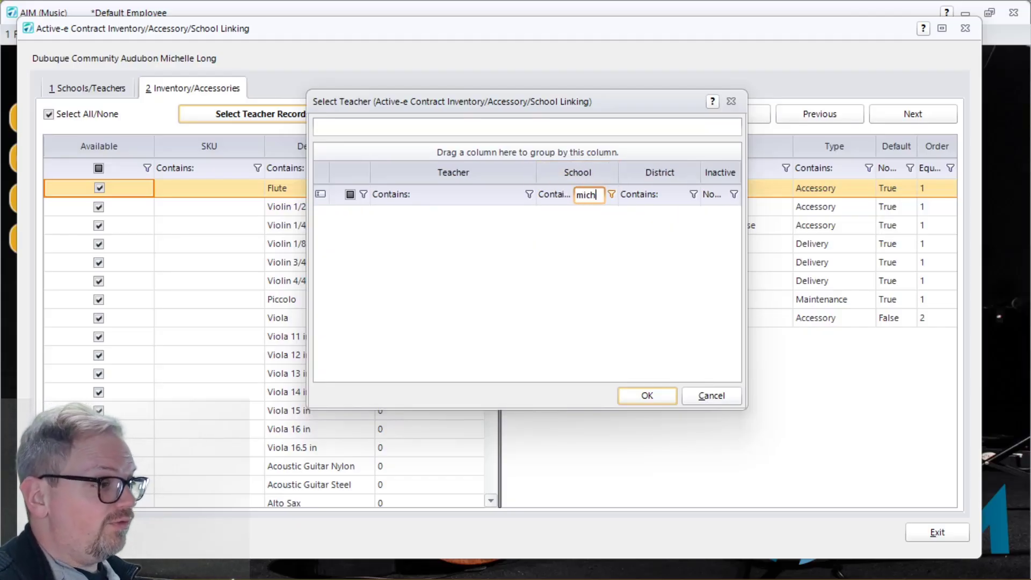
pyautogui.press('BackSpace')
pyautogui.press('BackSpace')
pyautogui.press('BackSpace')
pyautogui.press('BackSpace')
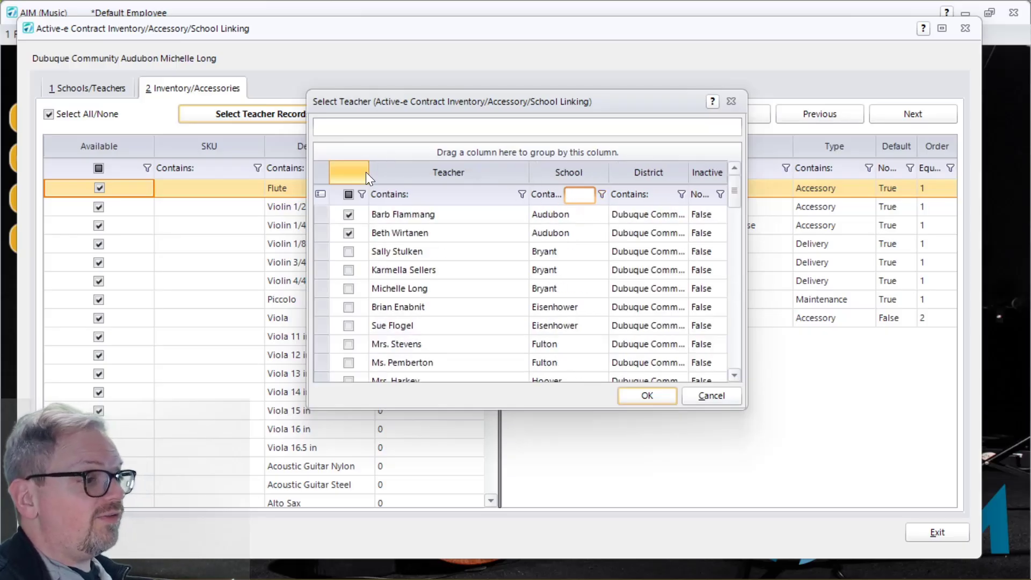
# - Filter the teachers by the third Audubon teacher's first name, tag all matching records and confirm the mass-update selection
pyautogui.click(427, 195)
pyautogui.write('mich')
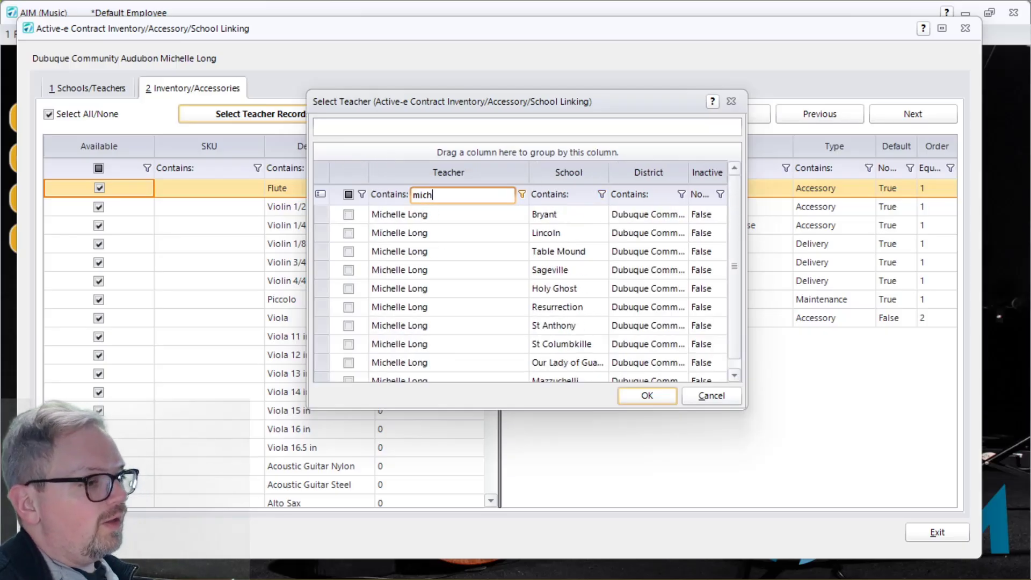
pyautogui.rightClick(413, 251)
pyautogui.click(442, 283)
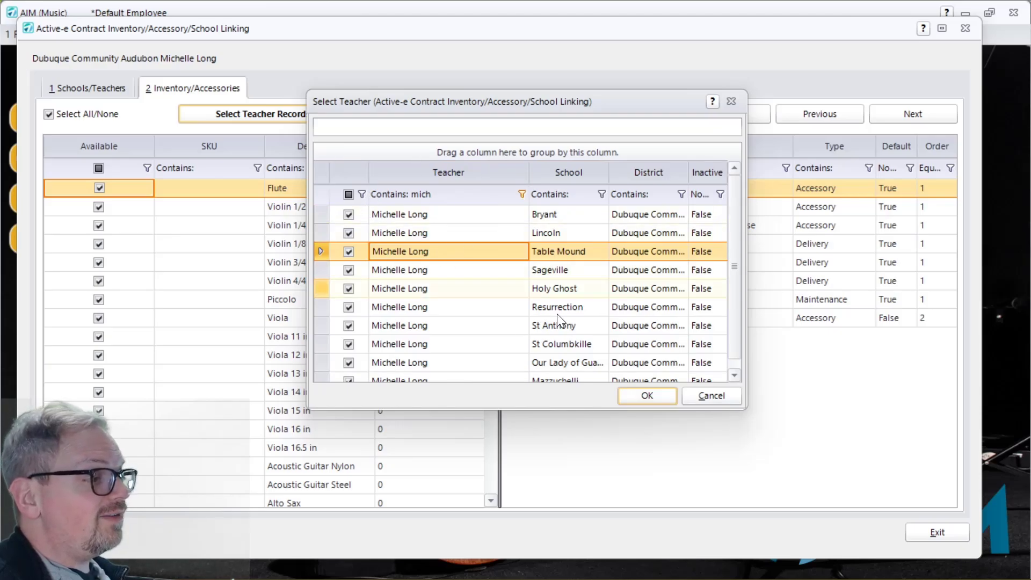
pyautogui.click(650, 398)
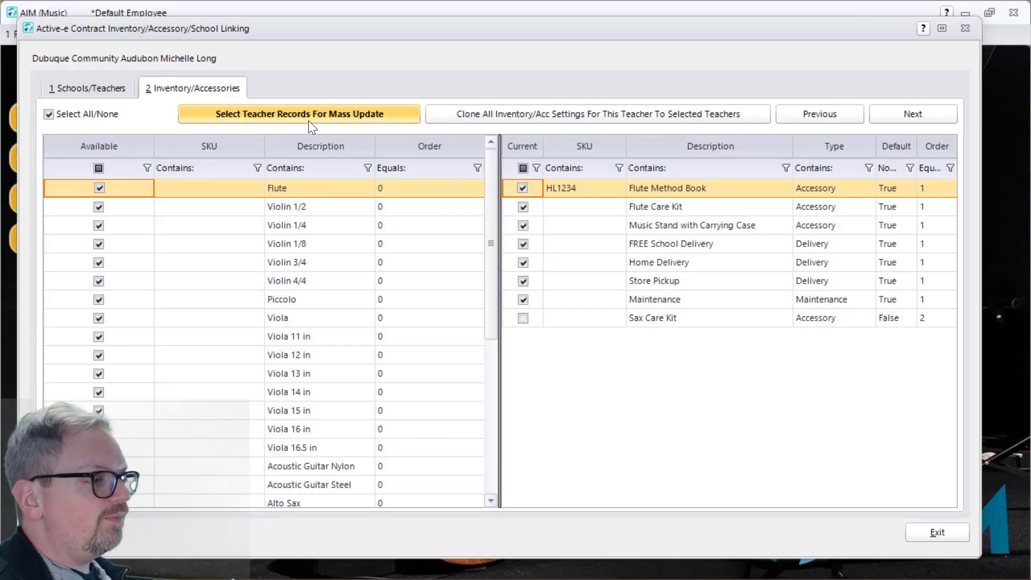
# - Clone the current Audubon teacher's inventory and accessory settings to the selected teachers, and check which teachers are tagged for mass update
pyautogui.click(611, 115)
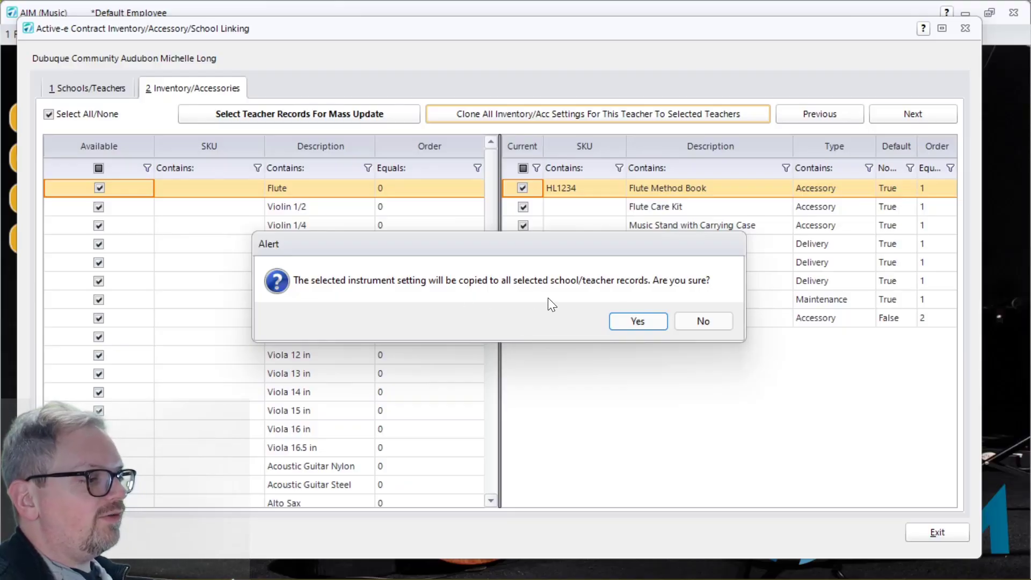
pyautogui.click(646, 329)
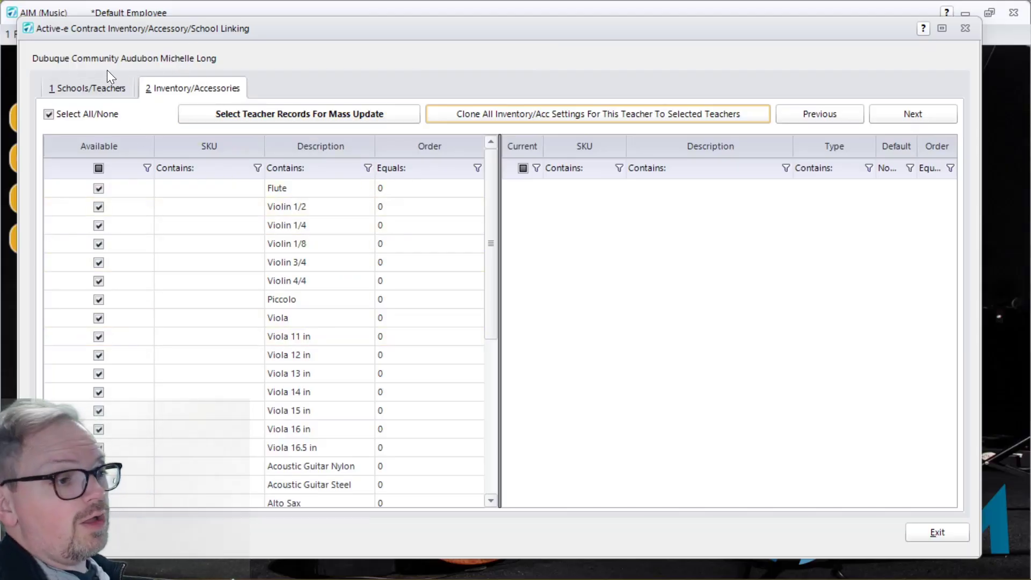
pyautogui.click(312, 114)
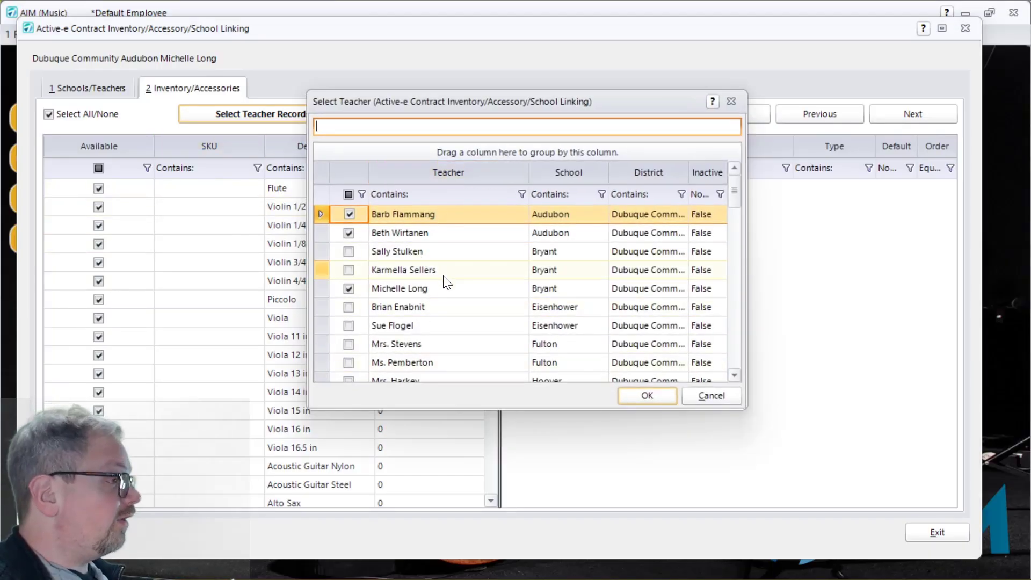
pyautogui.click(720, 397)
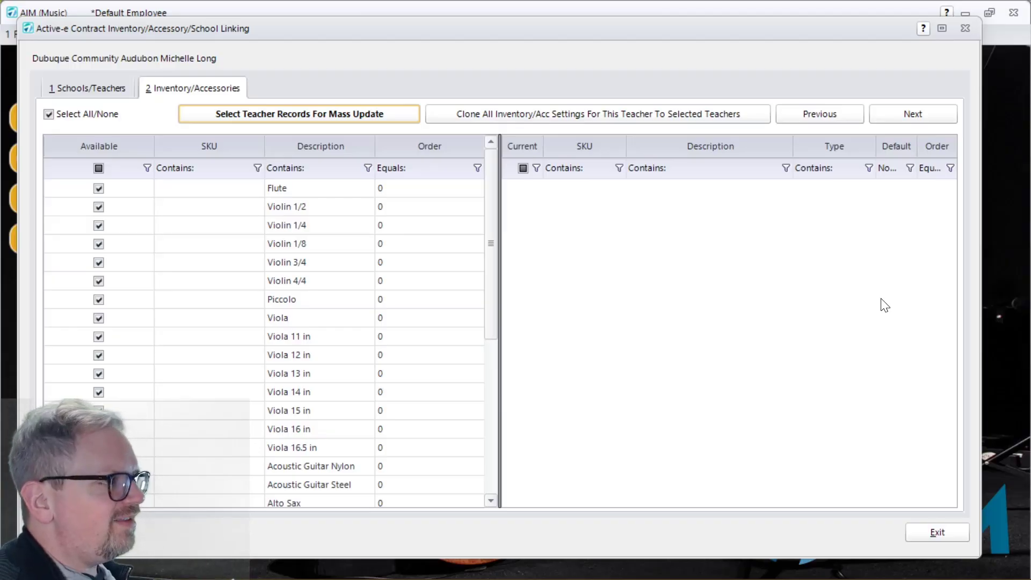
# - Close the school linking and contract setup windows and open Active-e Post Online Contracts
pyautogui.click(944, 524)
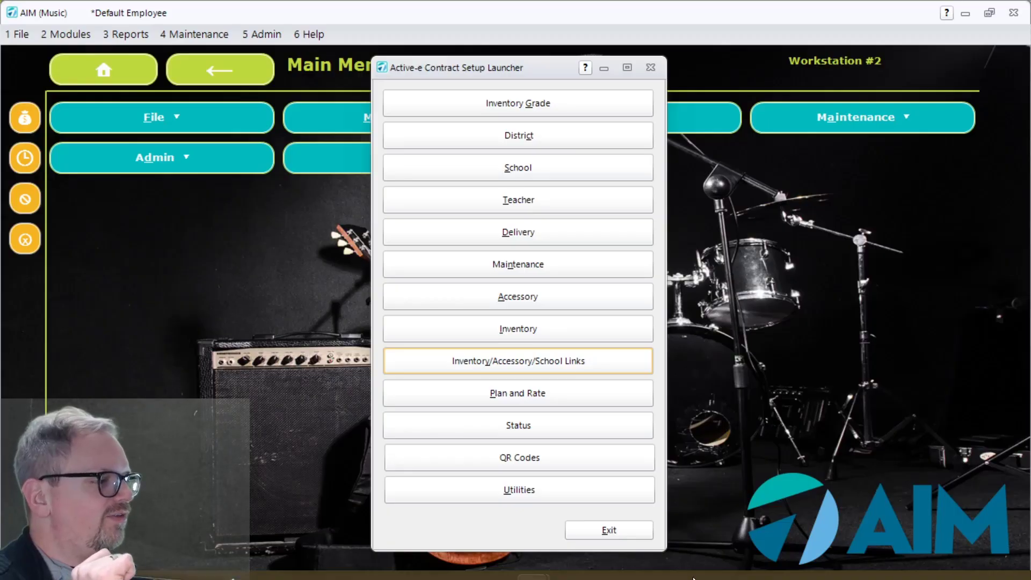
pyautogui.click(610, 527)
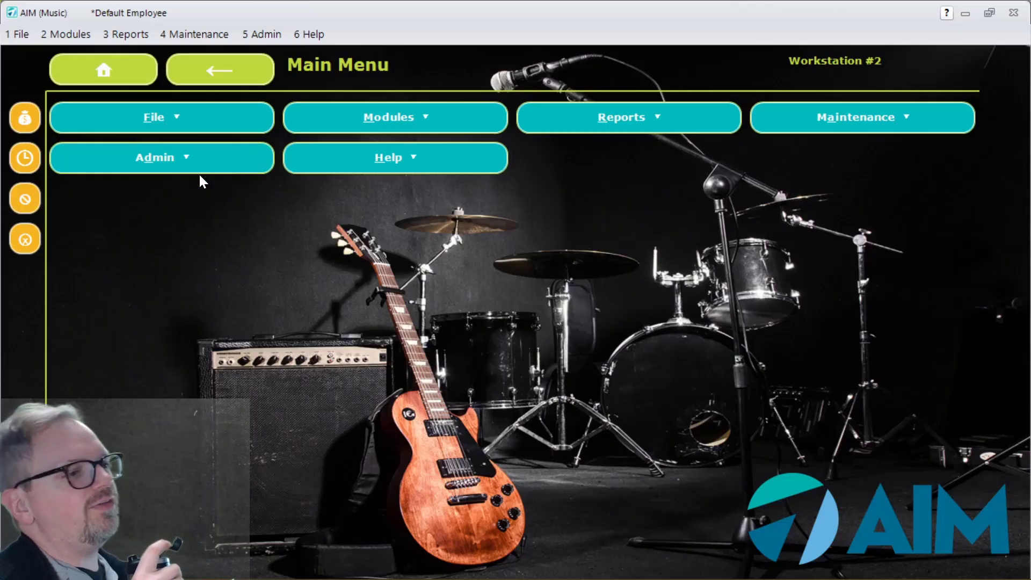
pyautogui.click(63, 33)
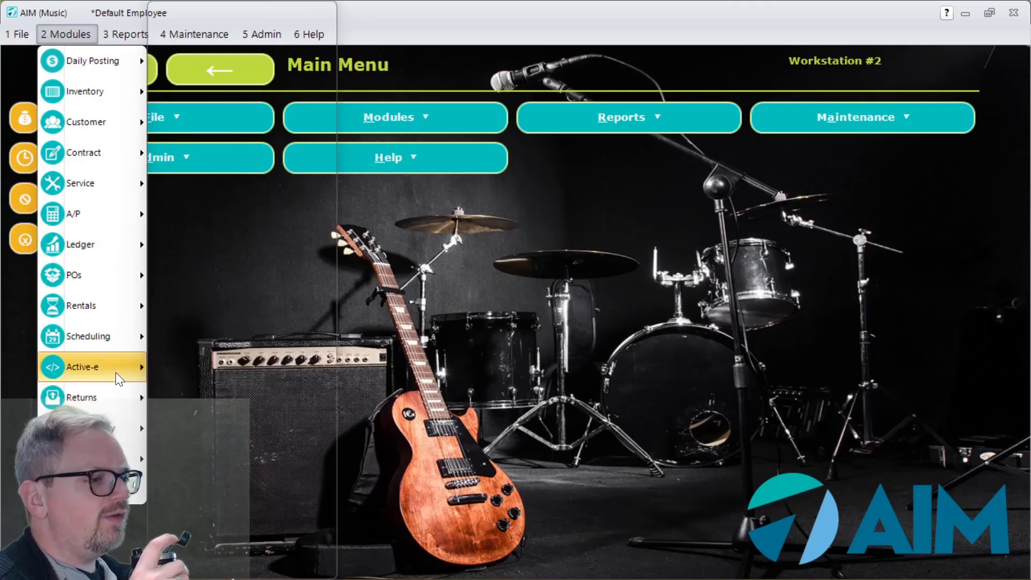
pyautogui.moveTo(119, 378)
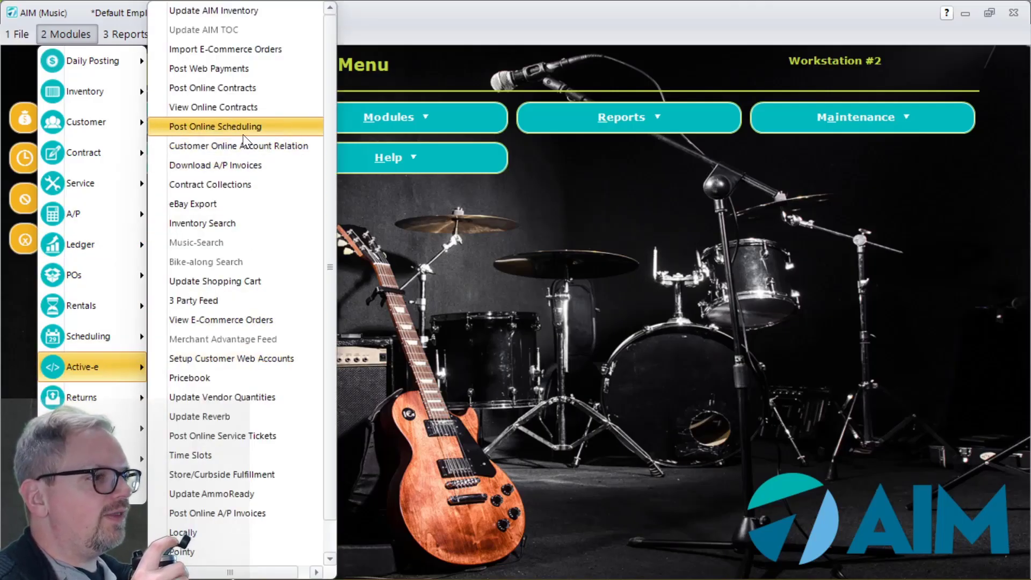
pyautogui.click(211, 91)
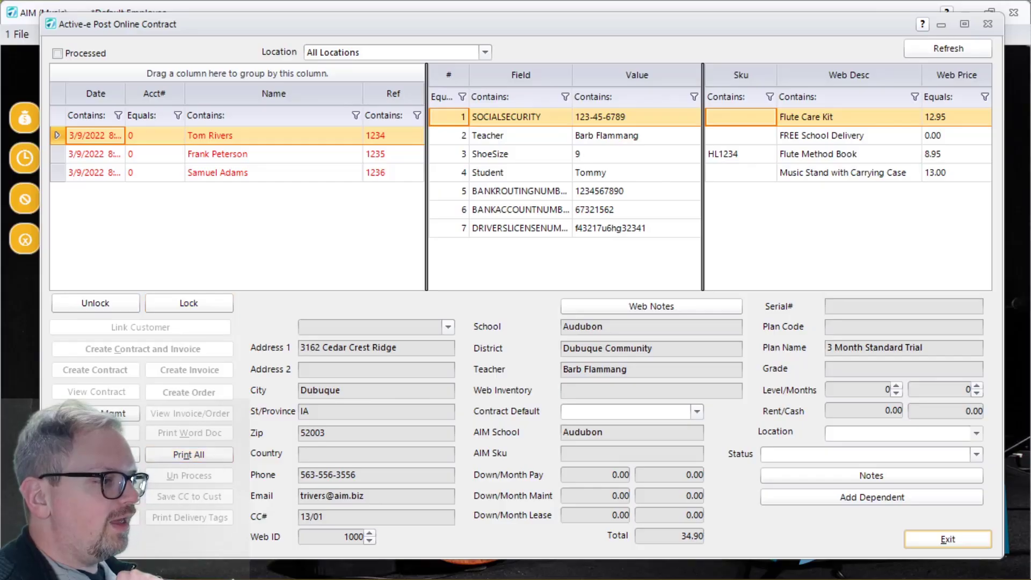
# - Lock the first online contract for processing and view its customer-linking options
pyautogui.click(197, 306)
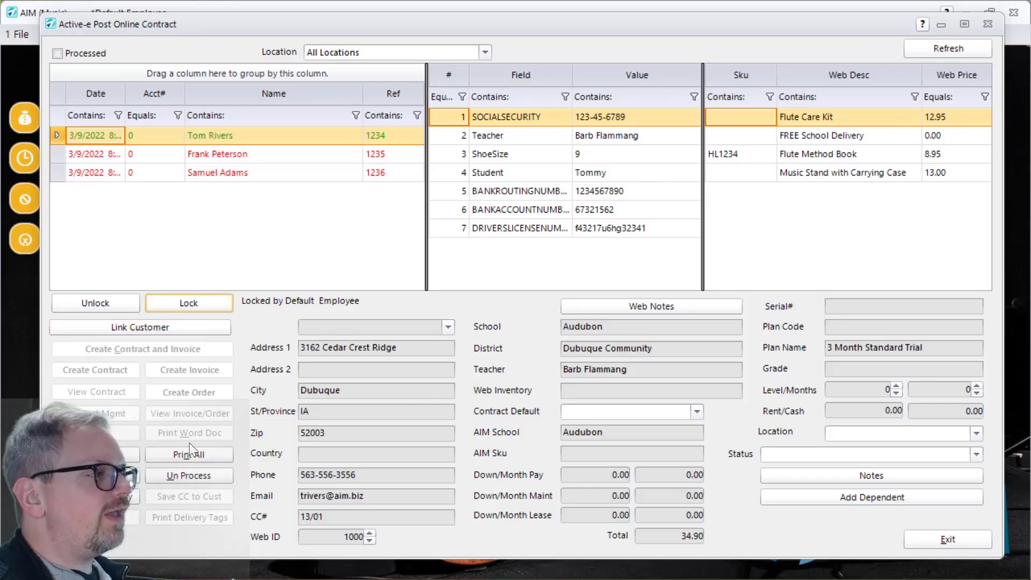
pyautogui.click(127, 328)
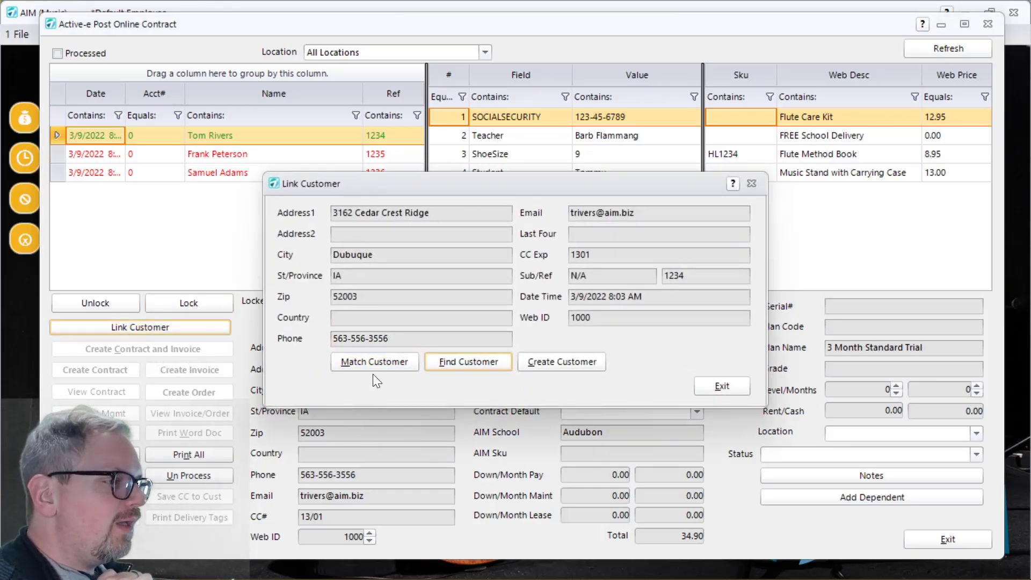
pyautogui.click(752, 183)
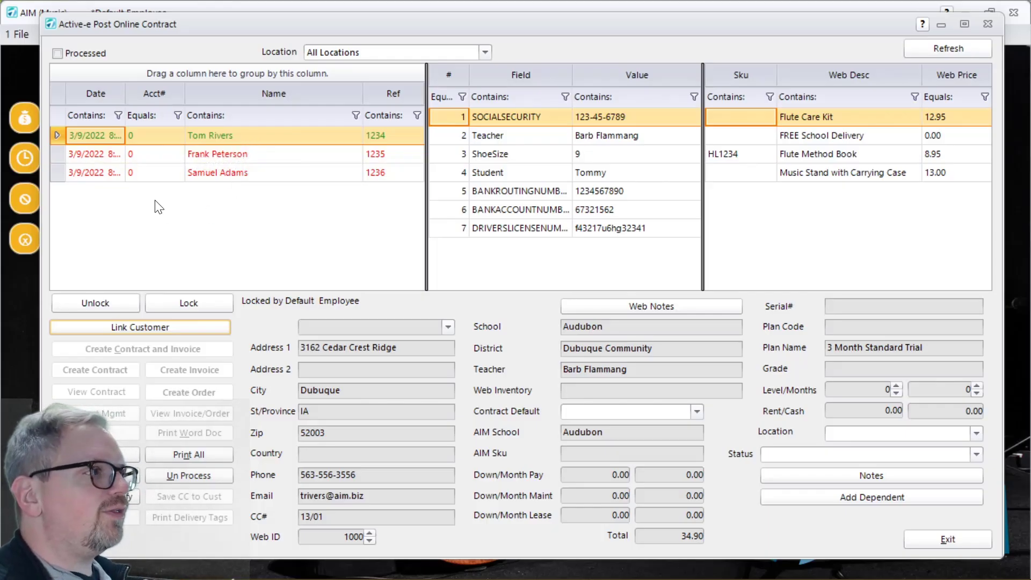
# - Search for an existing customer record matching the first online contract
pyautogui.click(171, 326)
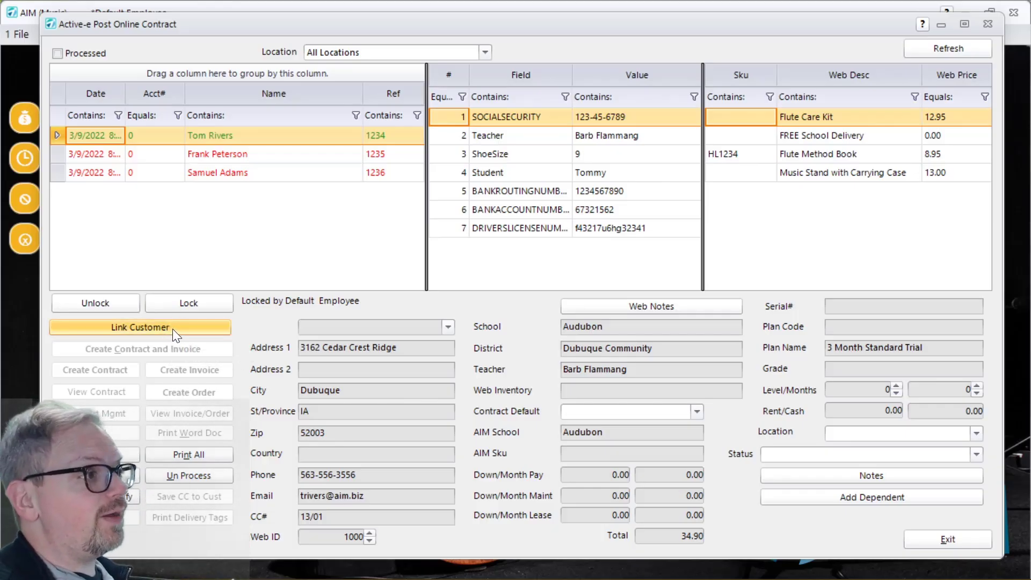
pyautogui.click(172, 328)
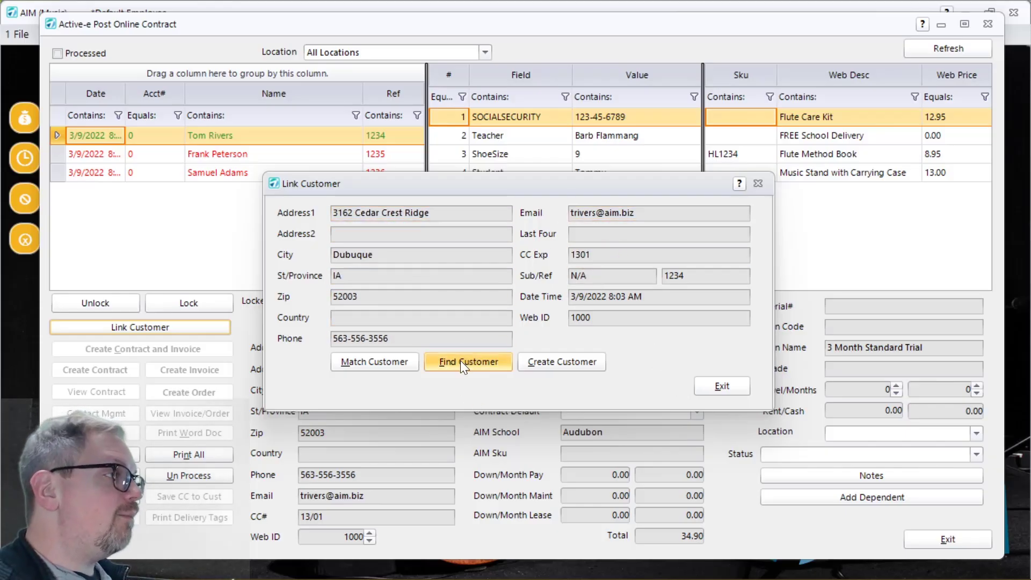
pyautogui.click(388, 365)
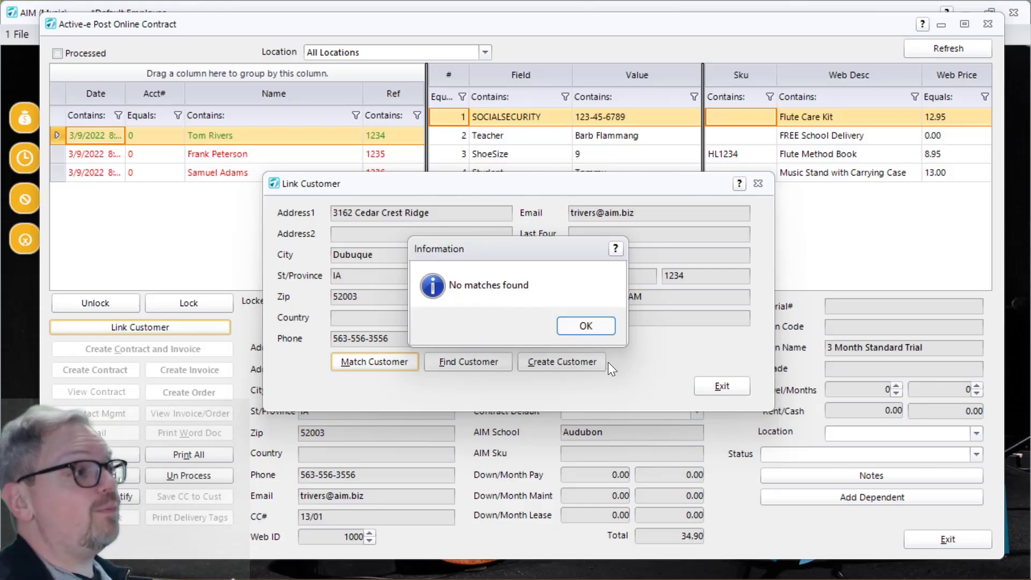
pyautogui.click(572, 334)
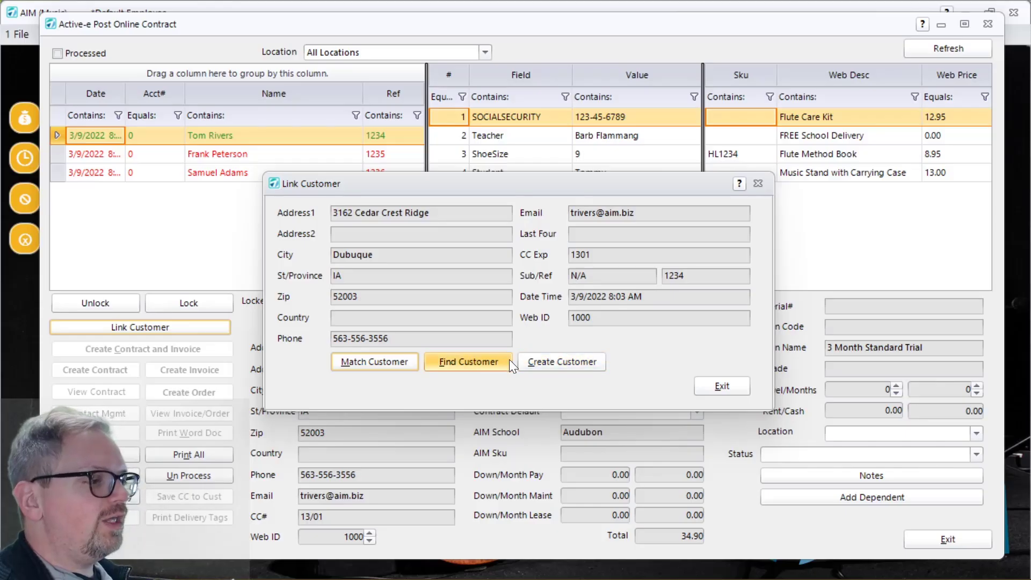
# - Try to create a customer from the first online contract, and close the contract posting window
pyautogui.click(578, 360)
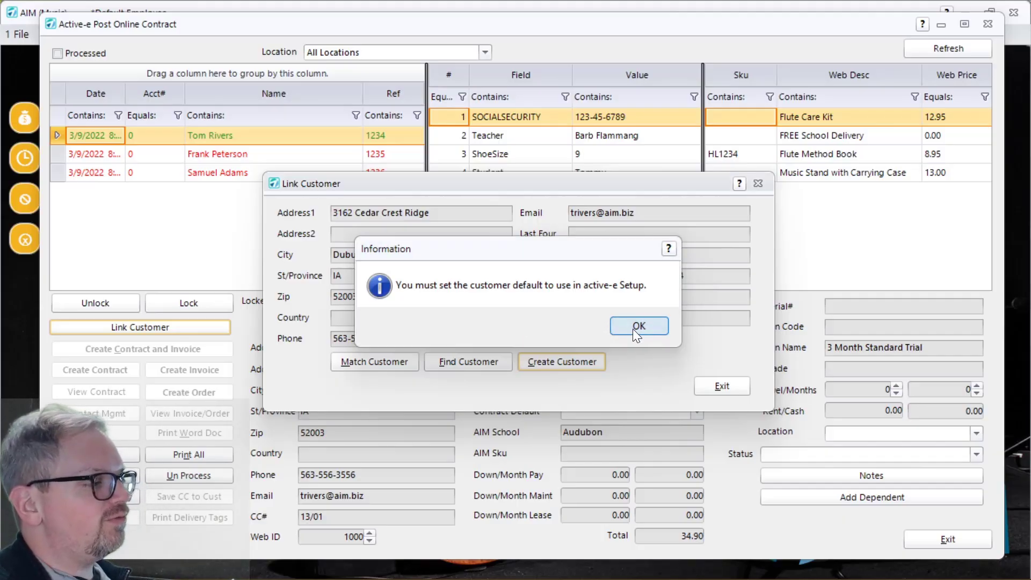
pyautogui.click(633, 328)
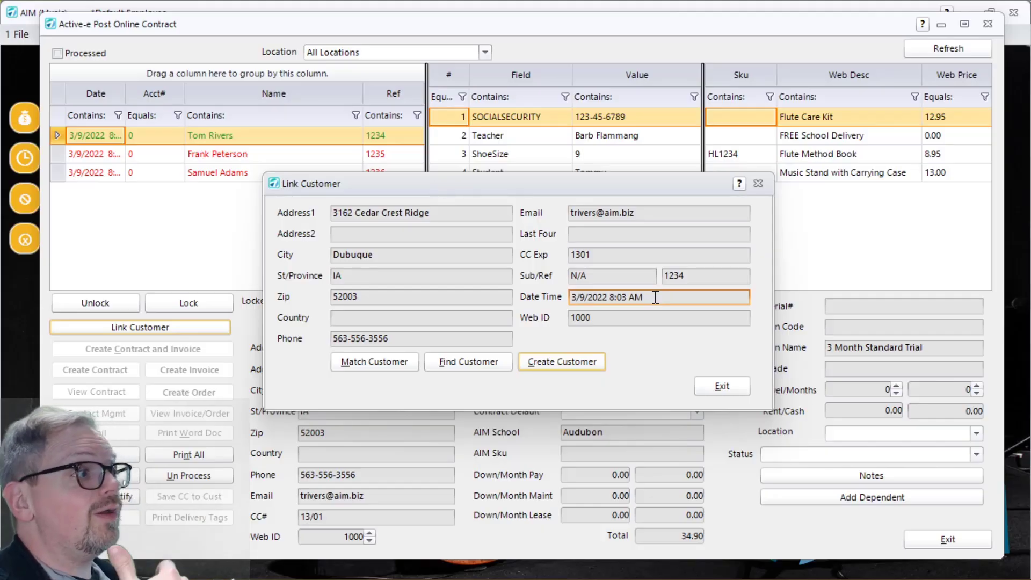
pyautogui.click(723, 388)
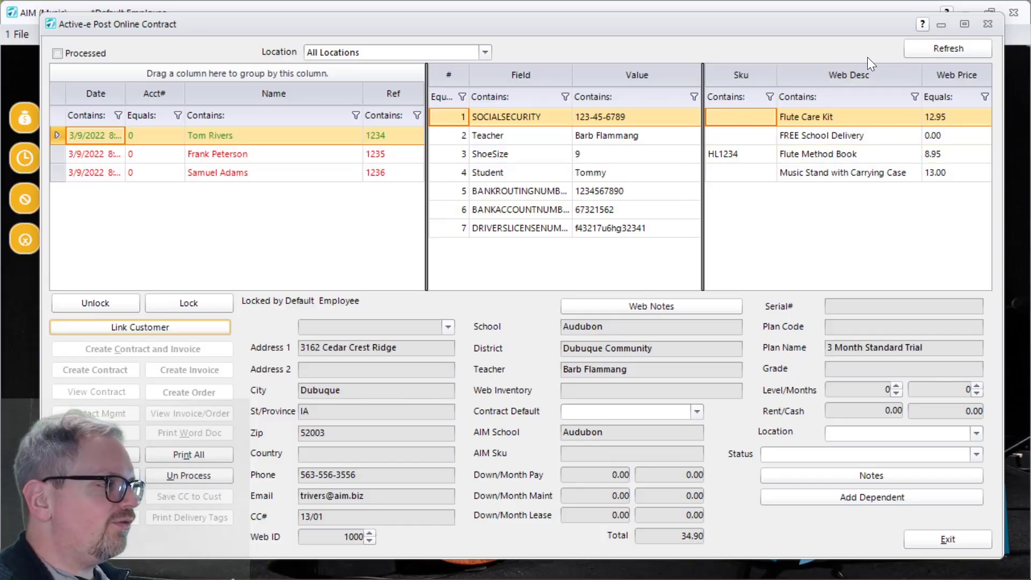
pyautogui.click(987, 24)
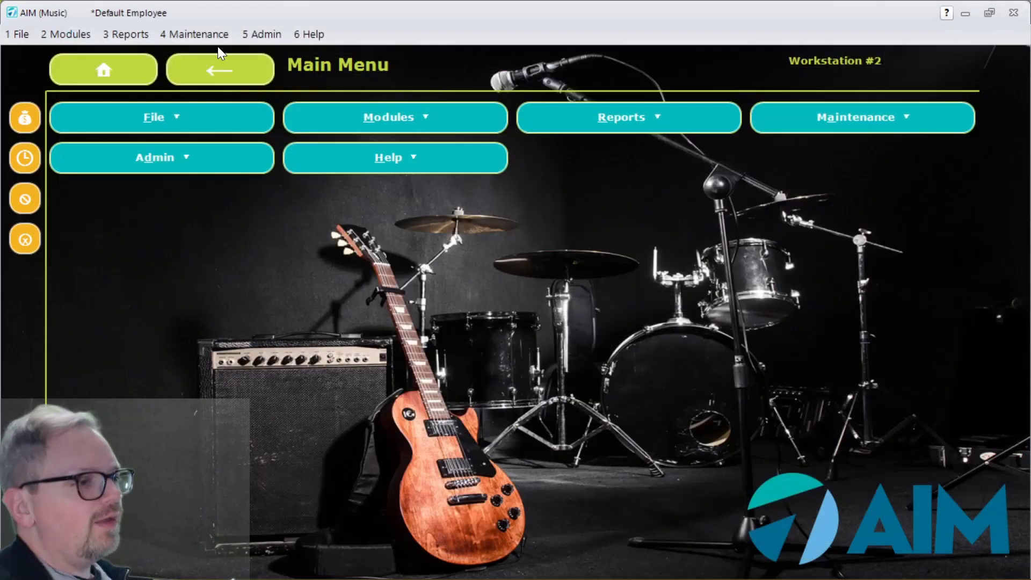
# - Set the taxable customer default for downloaded orders to Cash Customer in the Active-e E-Commerce & API setup
pyautogui.click(199, 35)
pyautogui.moveTo(231, 367)
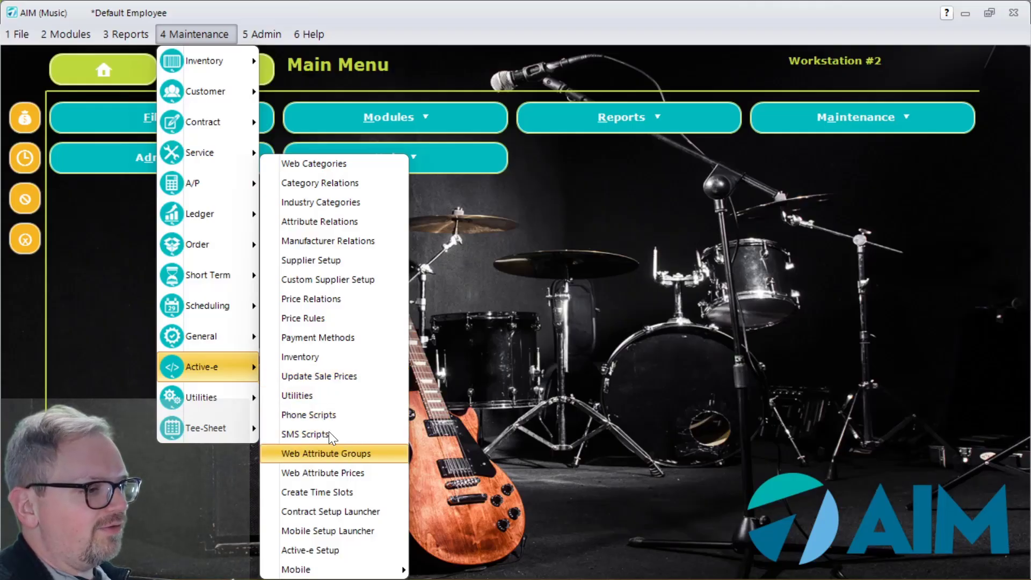
pyautogui.click(376, 550)
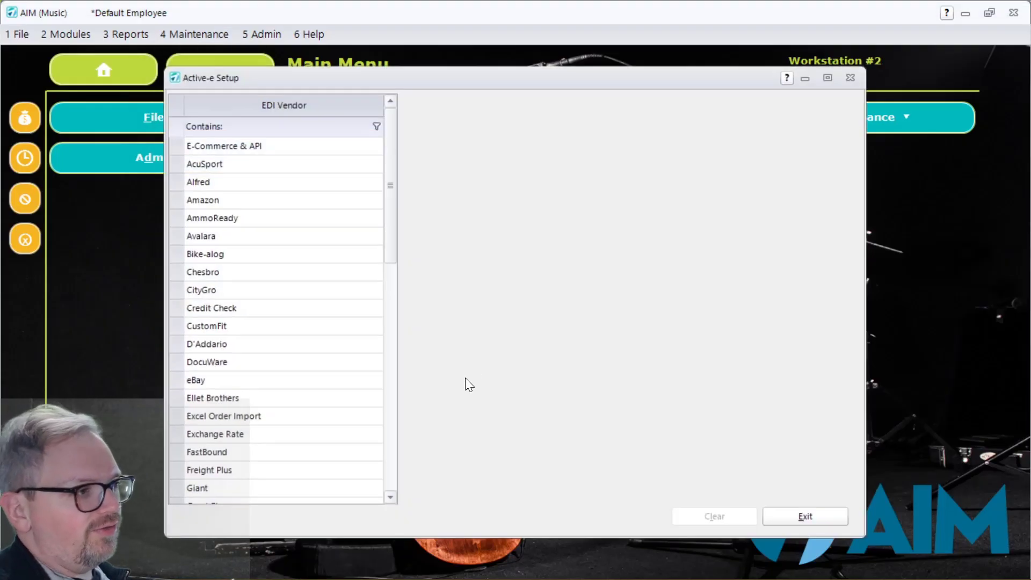
pyautogui.click(255, 144)
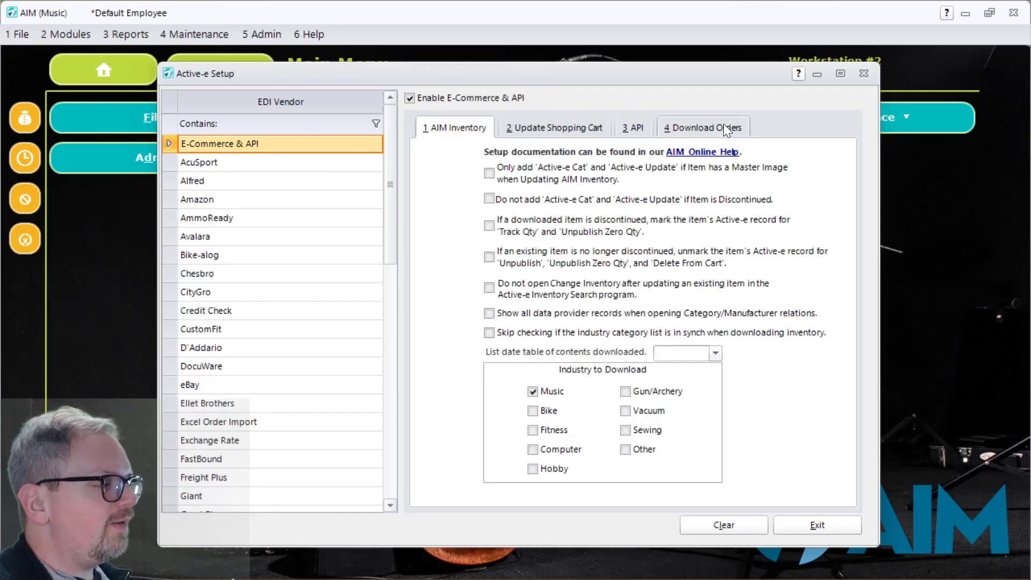
pyautogui.click(725, 127)
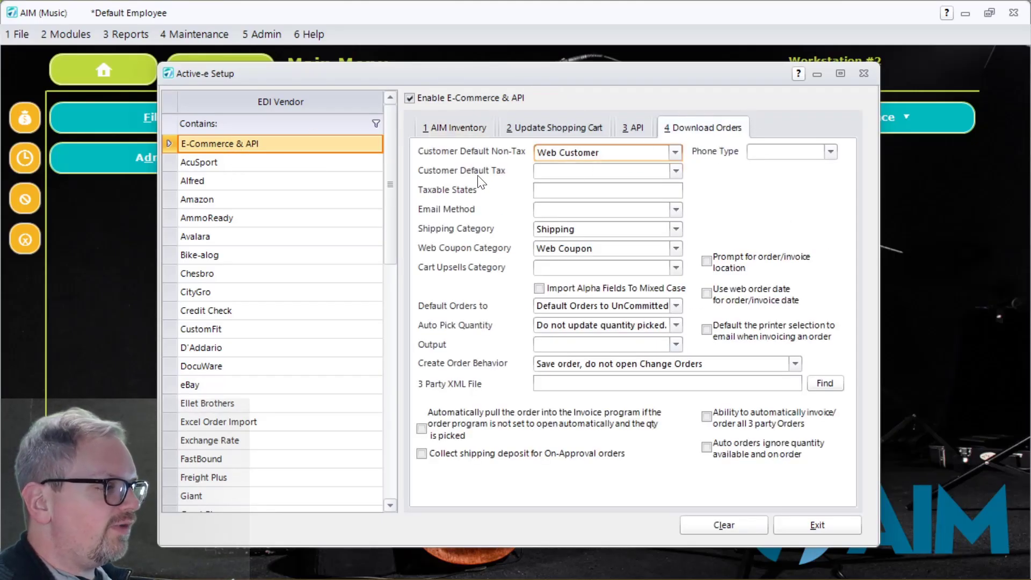
pyautogui.click(675, 170)
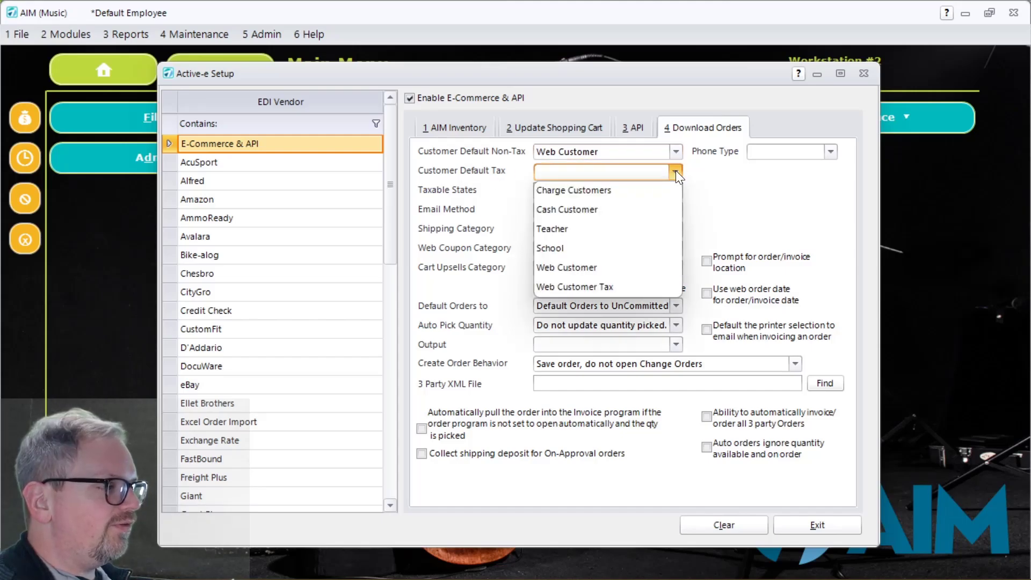
pyautogui.click(568, 210)
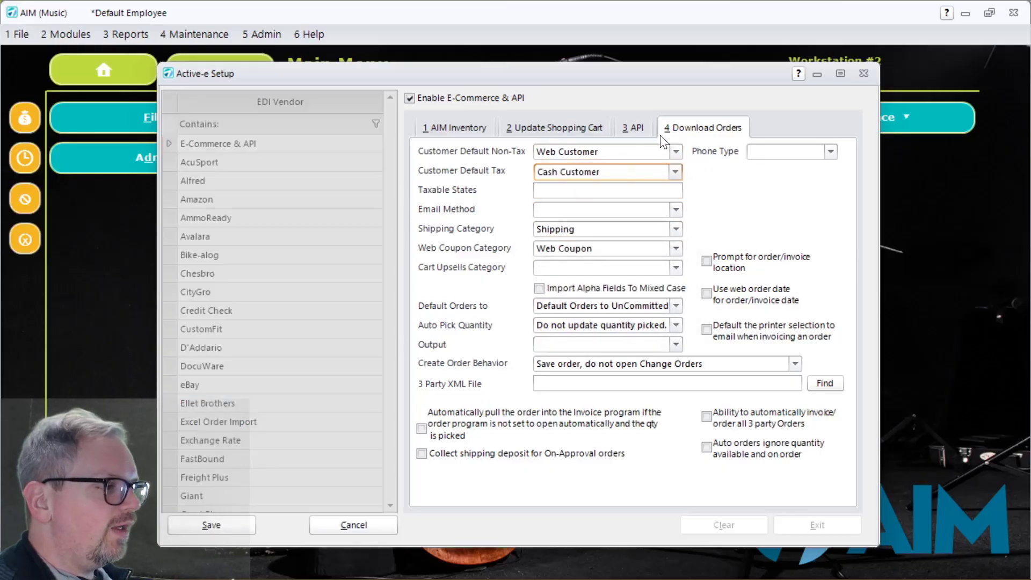
# - Set the API long-term rental customer default to Cash Customer, save the Active-e setup and close it
pyautogui.click(633, 128)
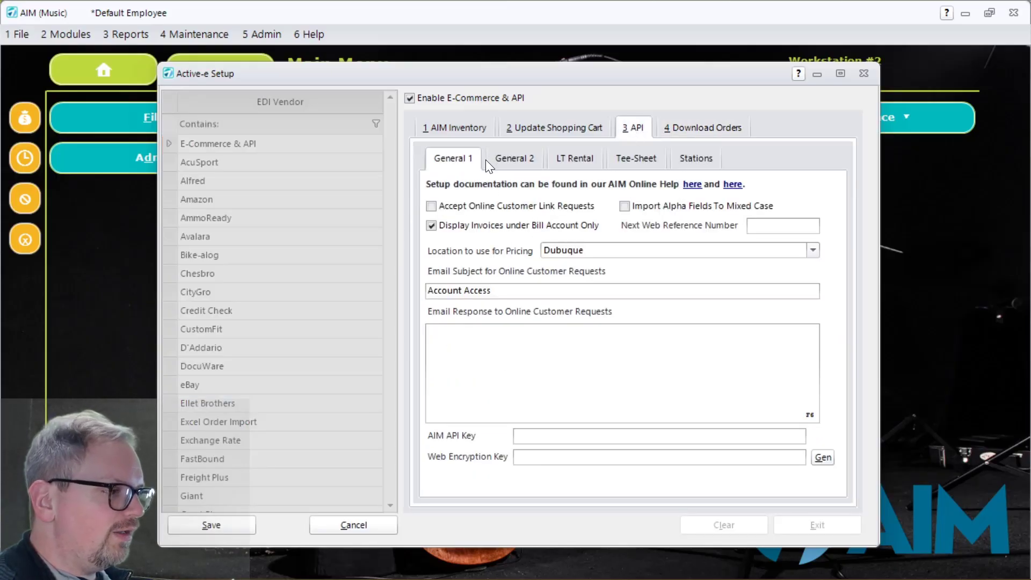
pyautogui.click(568, 157)
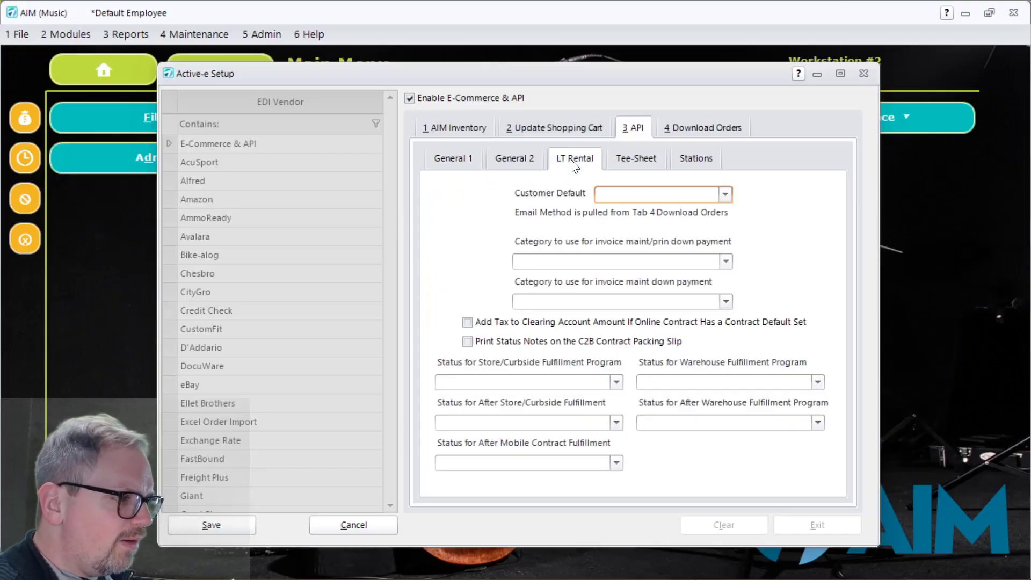
pyautogui.click(726, 194)
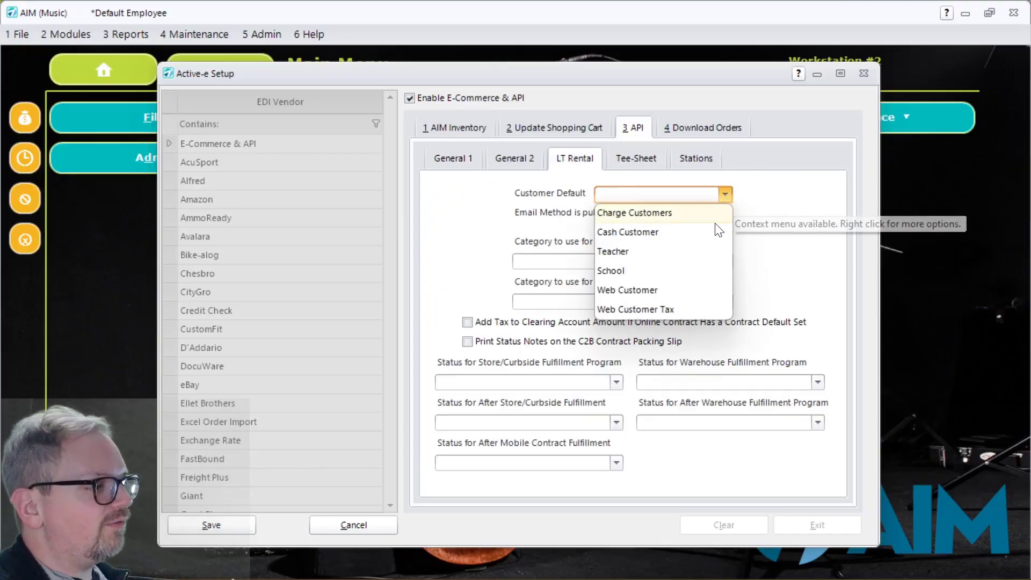
pyautogui.click(627, 229)
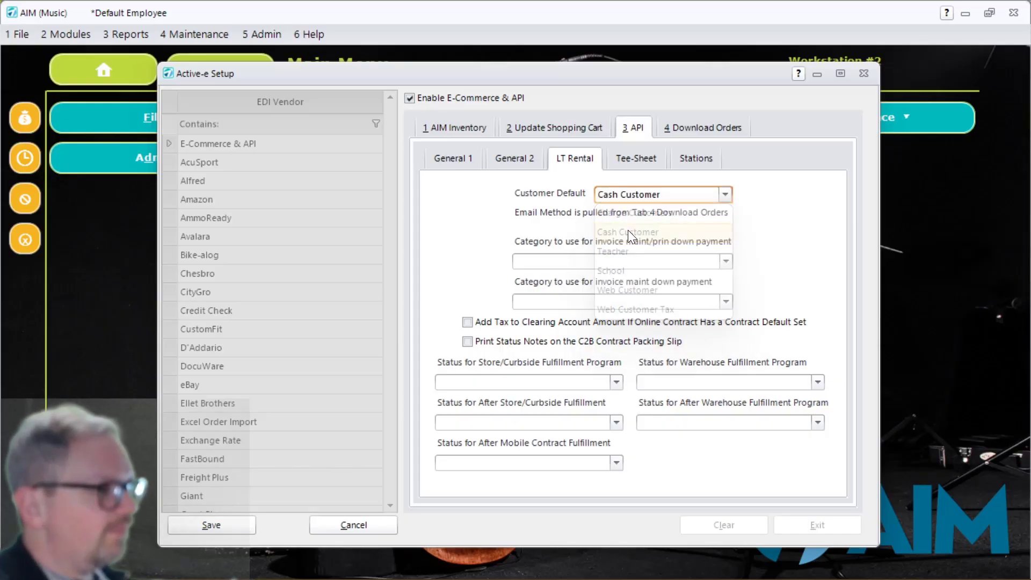
pyautogui.click(217, 520)
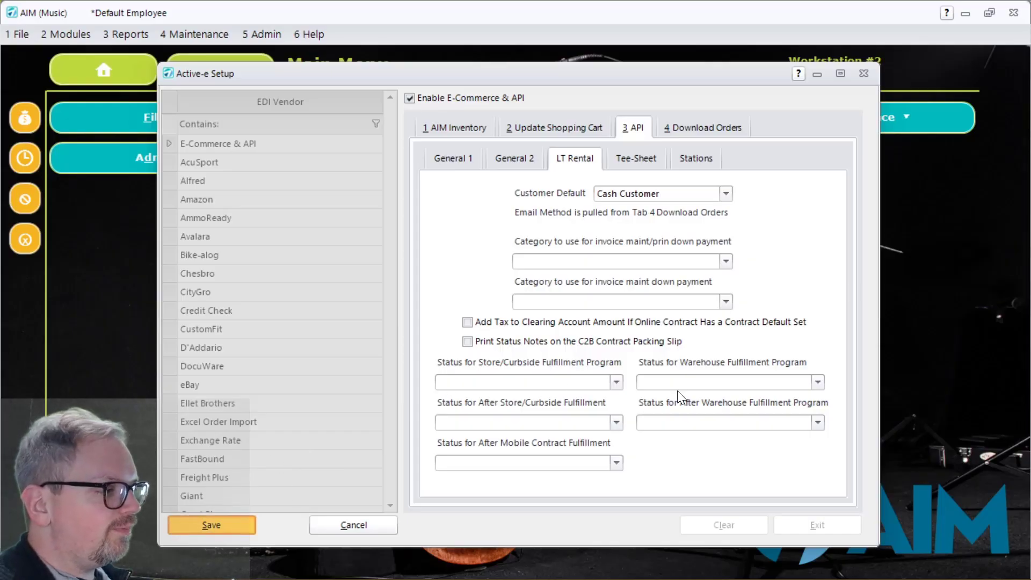
pyautogui.click(789, 524)
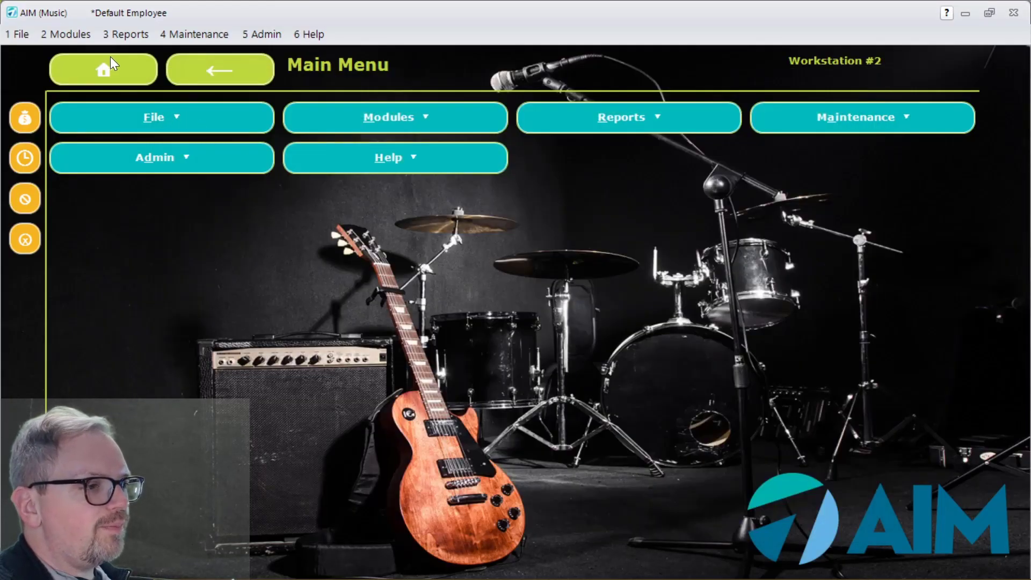
# - Open online contract posting, create and link a Cash Customer record from the first contract, save it and close the record
pyautogui.click(65, 33)
pyautogui.moveTo(92, 367)
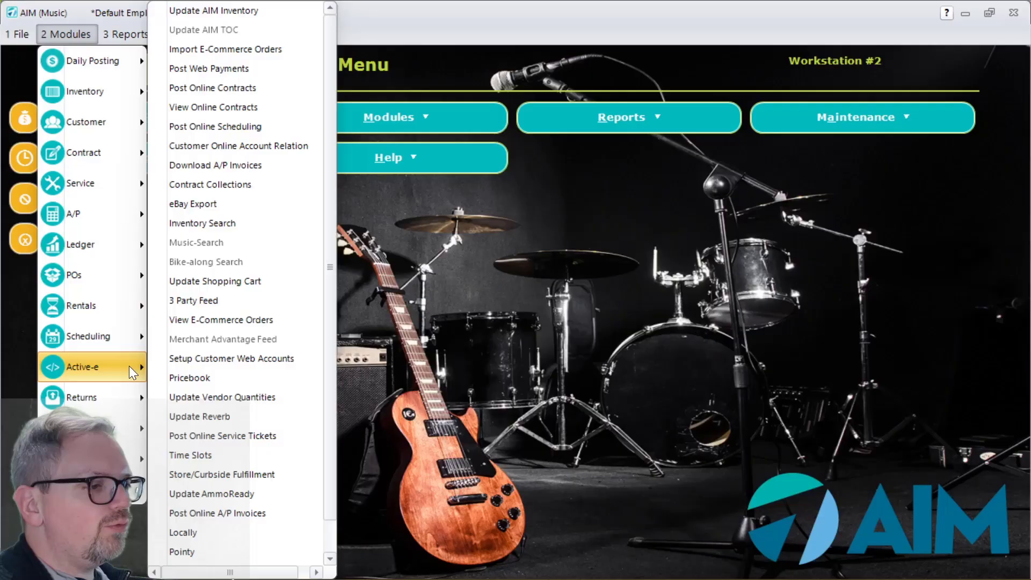
pyautogui.click(249, 89)
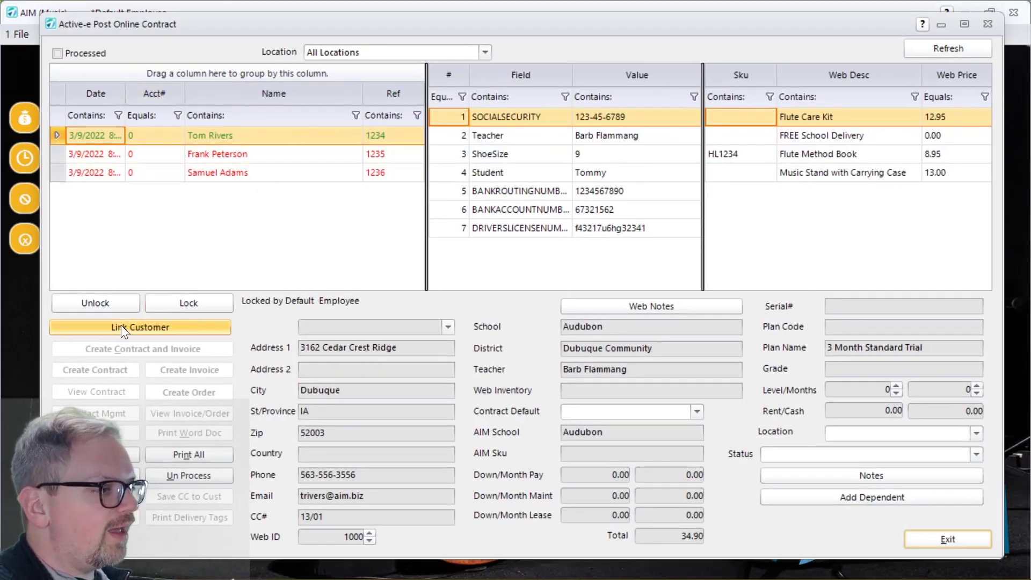
pyautogui.click(121, 326)
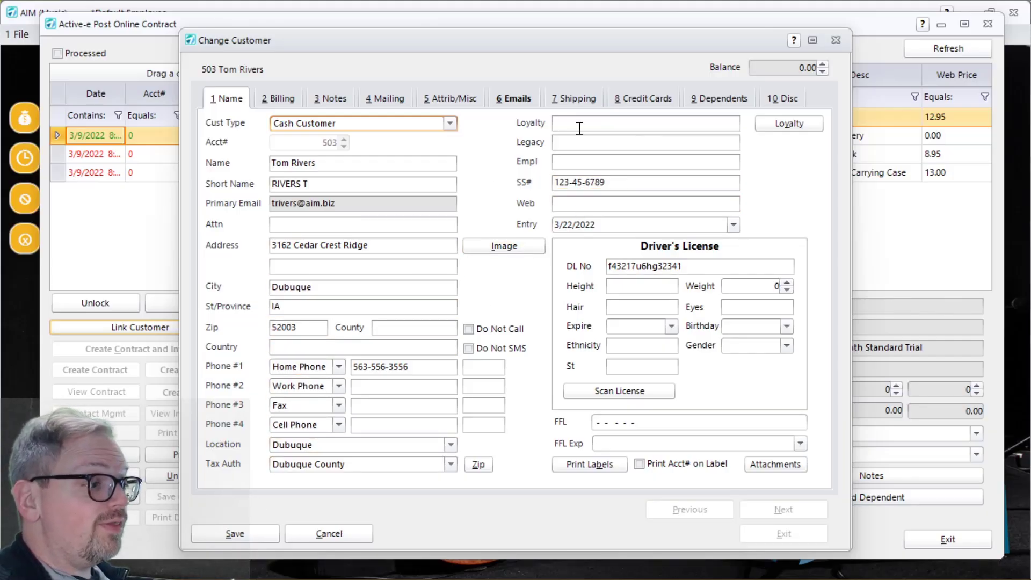
pyautogui.click(223, 530)
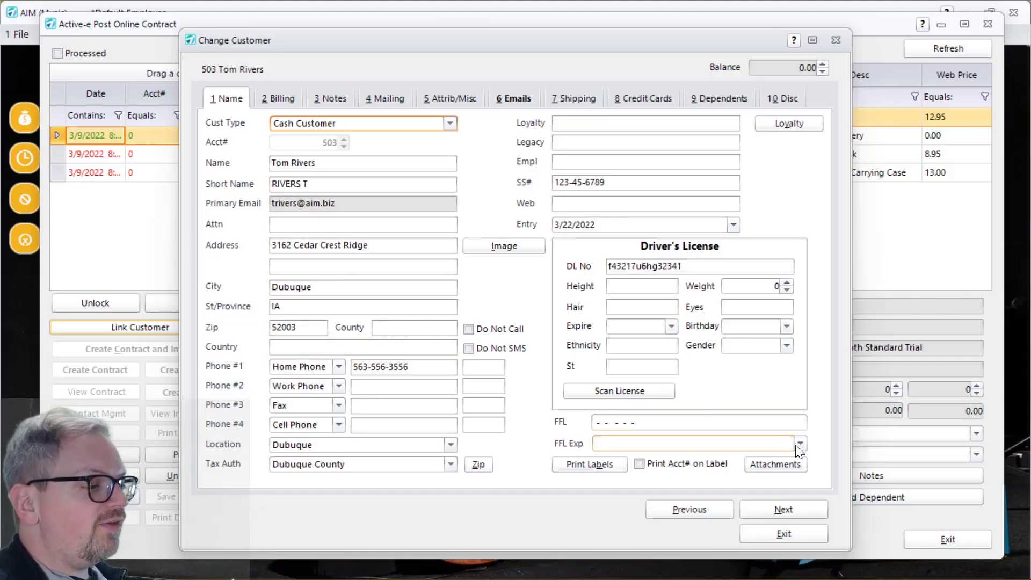
pyautogui.click(801, 537)
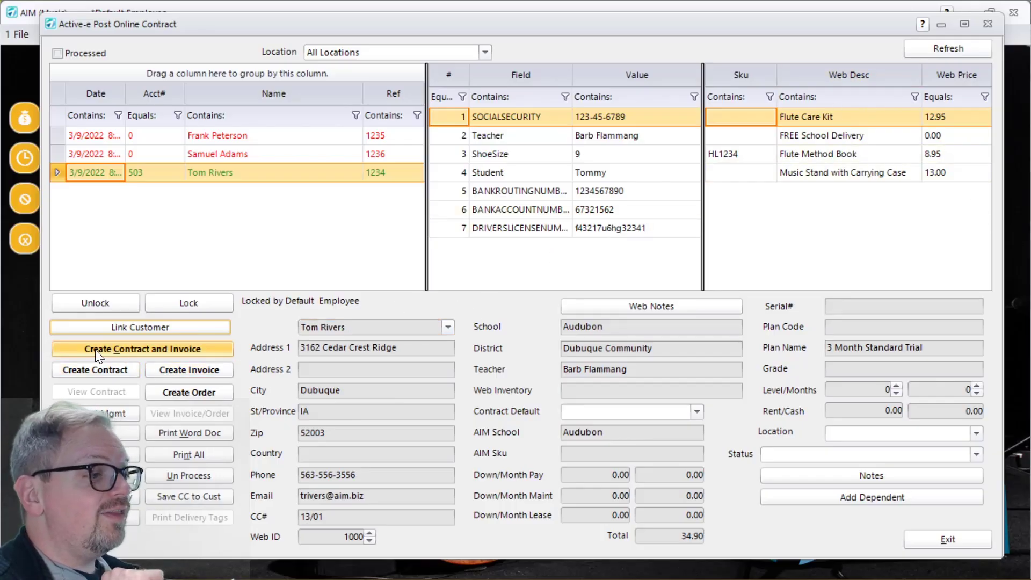
# - Try to create the contract and invoice together, and start a separate Rent to Rent contract for the linked customer
pyautogui.click(159, 346)
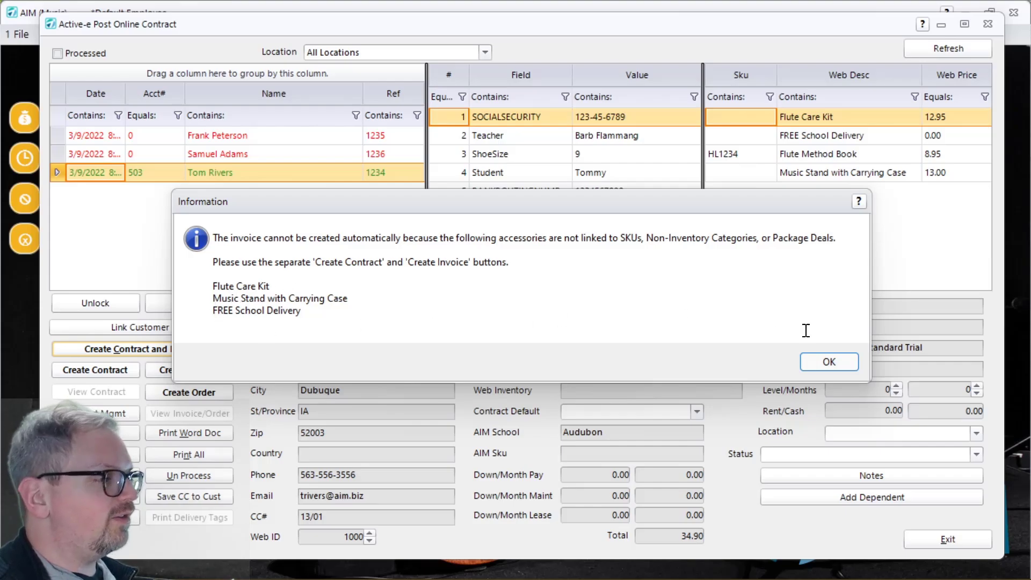
pyautogui.click(830, 360)
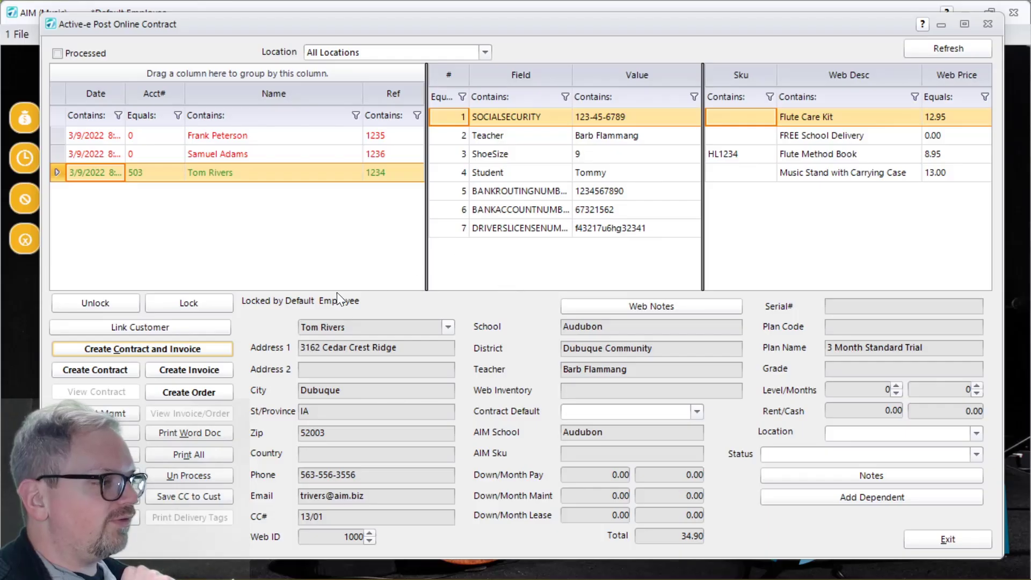
pyautogui.click(125, 369)
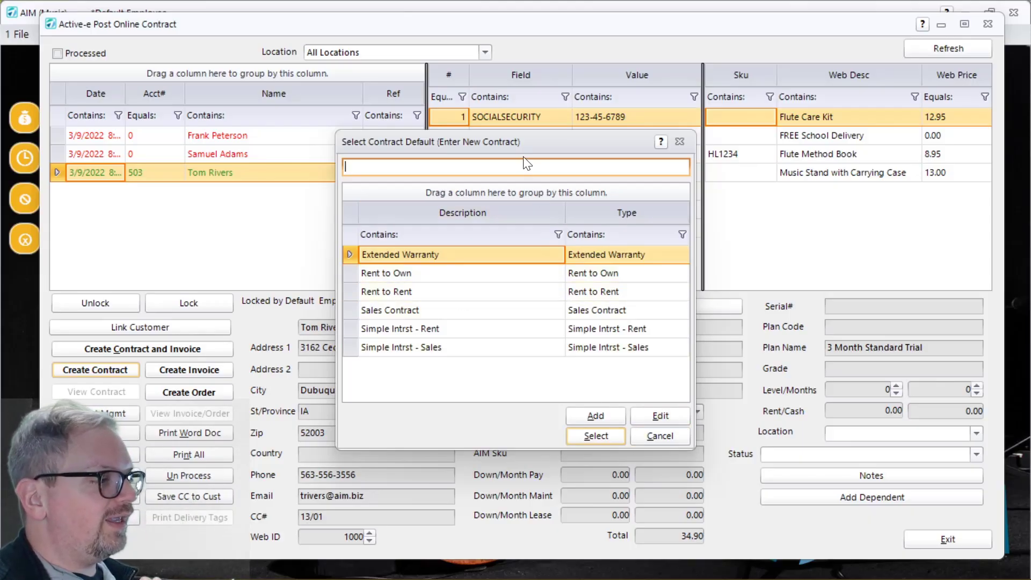
pyautogui.moveTo(514, 143); pyautogui.dragTo(356, 143)
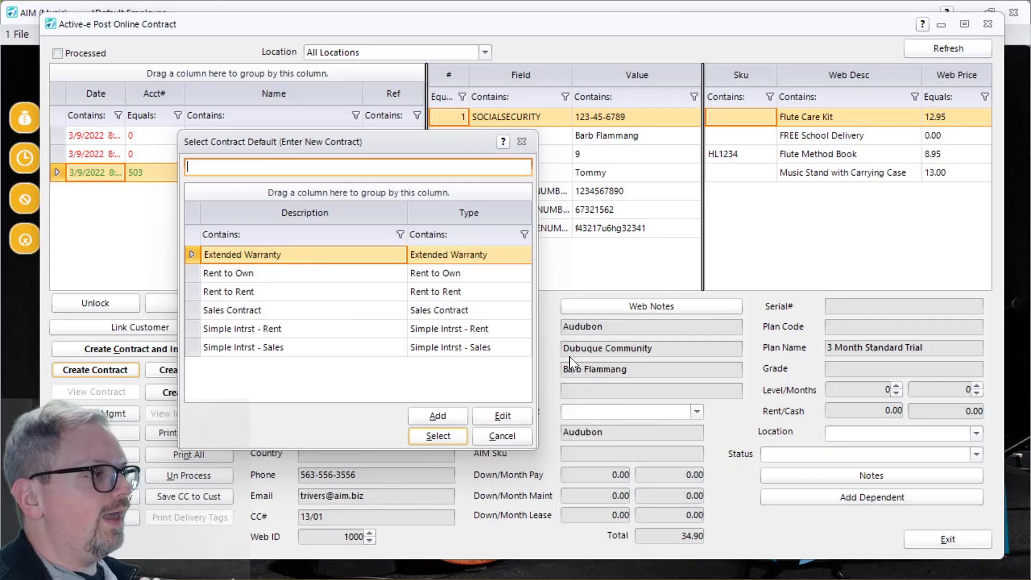
pyautogui.moveTo(363, 150); pyautogui.dragTo(521, 99)
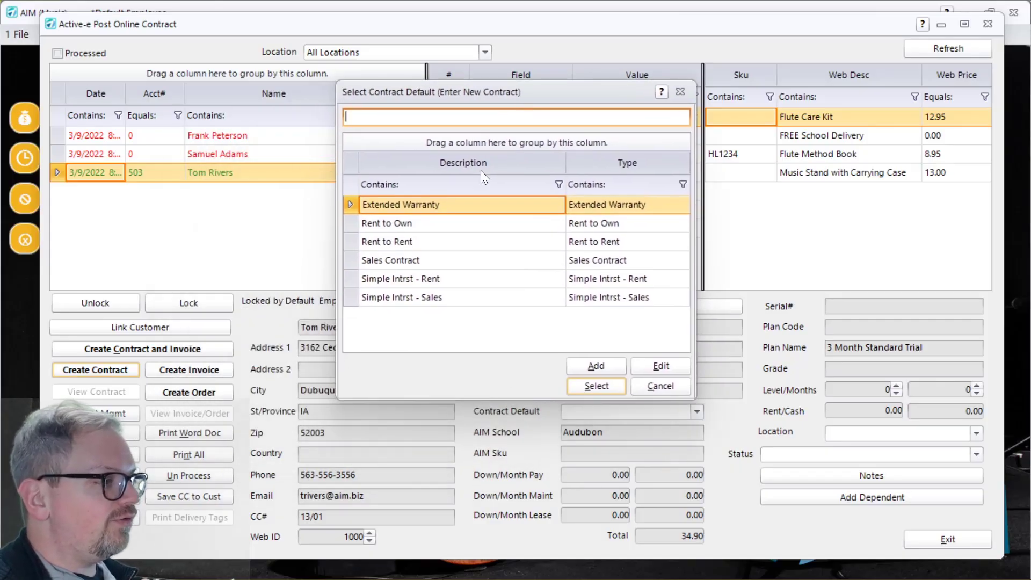
pyautogui.doubleClick(420, 241)
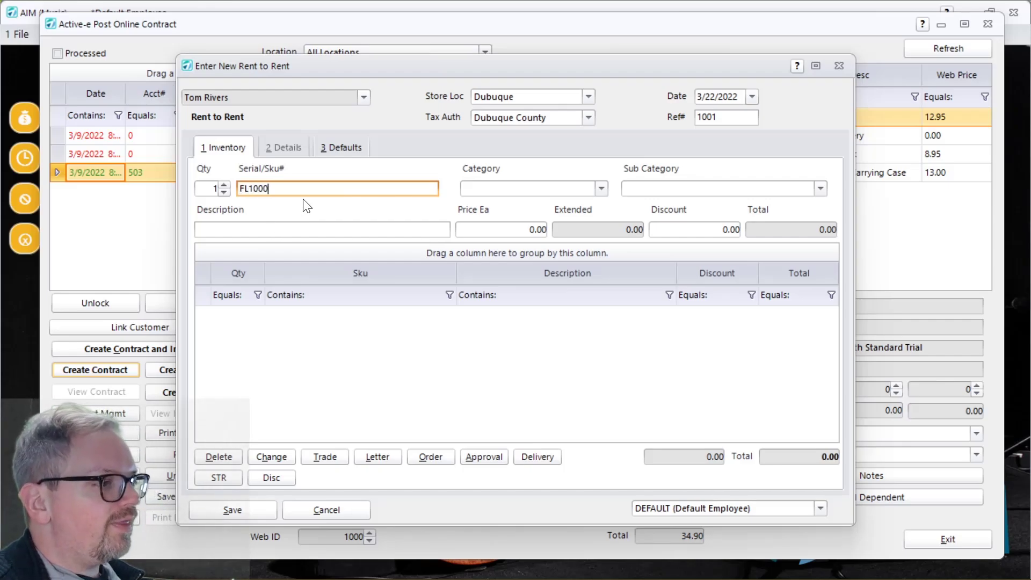
# - Add flute FL1001 to the Rent to Rent contract, review its student details and notes, and discard the contract
pyautogui.press('Return')
pyautogui.press('Tab')
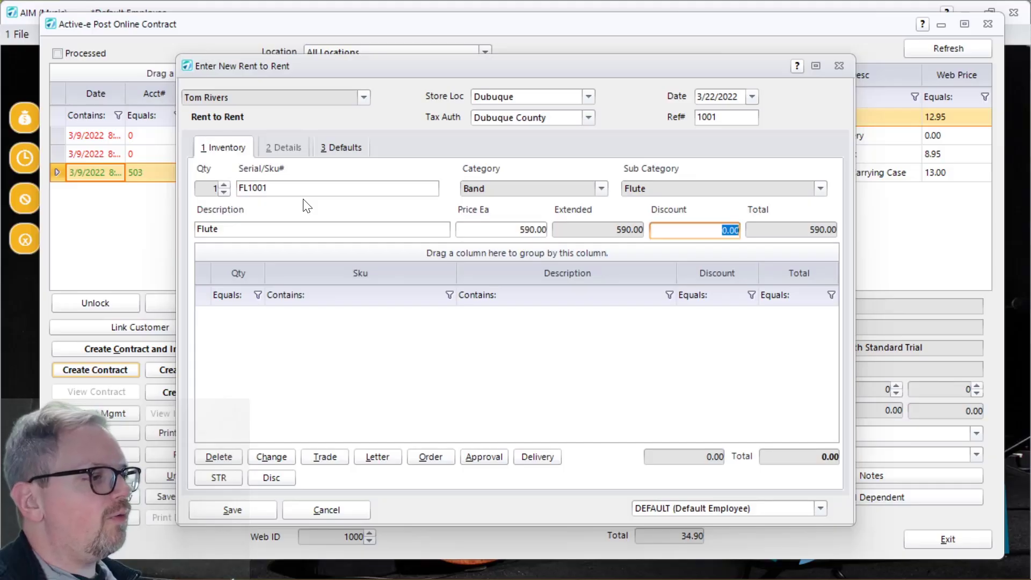
pyautogui.press('Return')
pyautogui.click(284, 146)
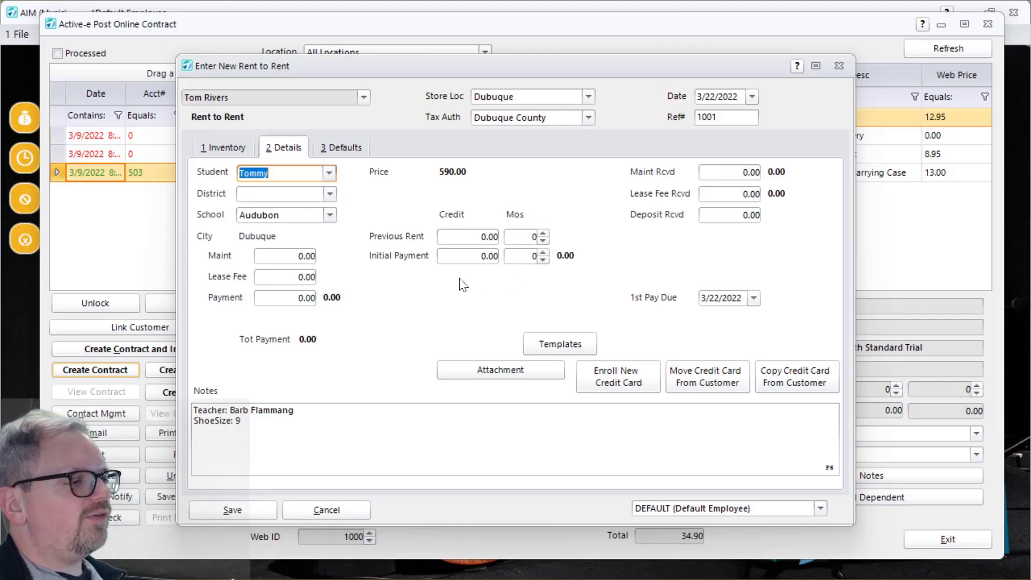
pyautogui.click(283, 414)
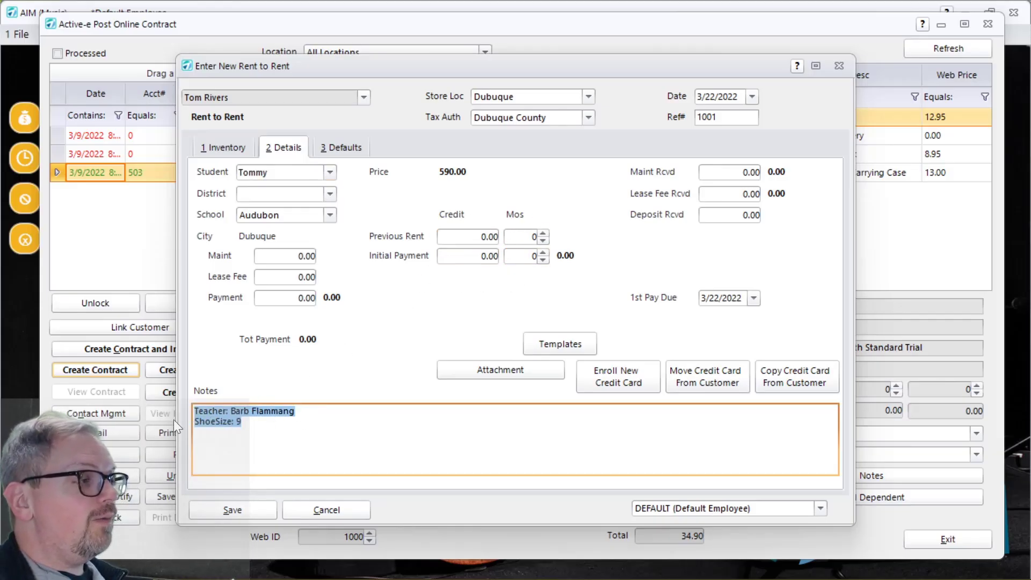
pyautogui.click(317, 437)
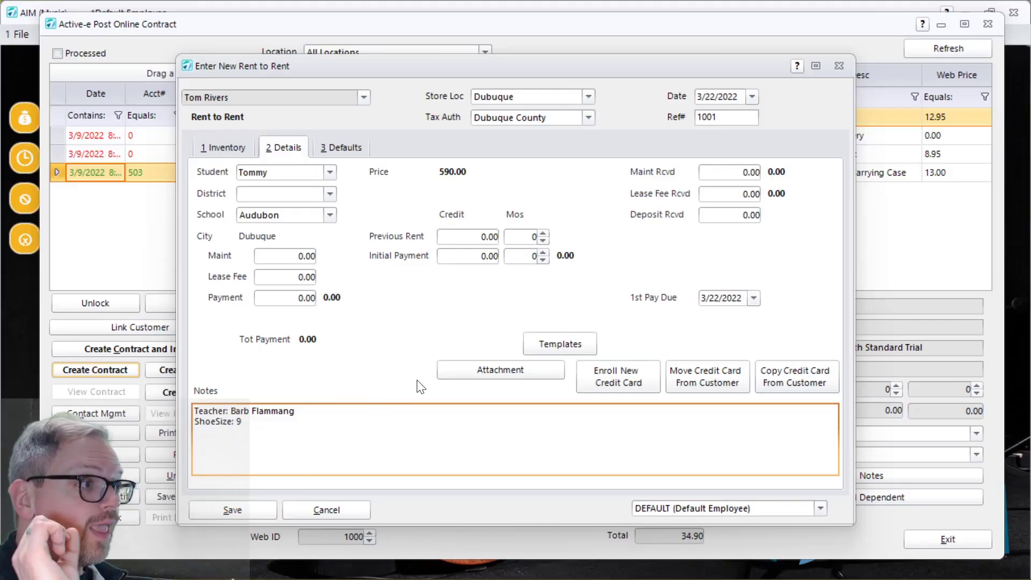
pyautogui.click(839, 65)
pyautogui.click(510, 329)
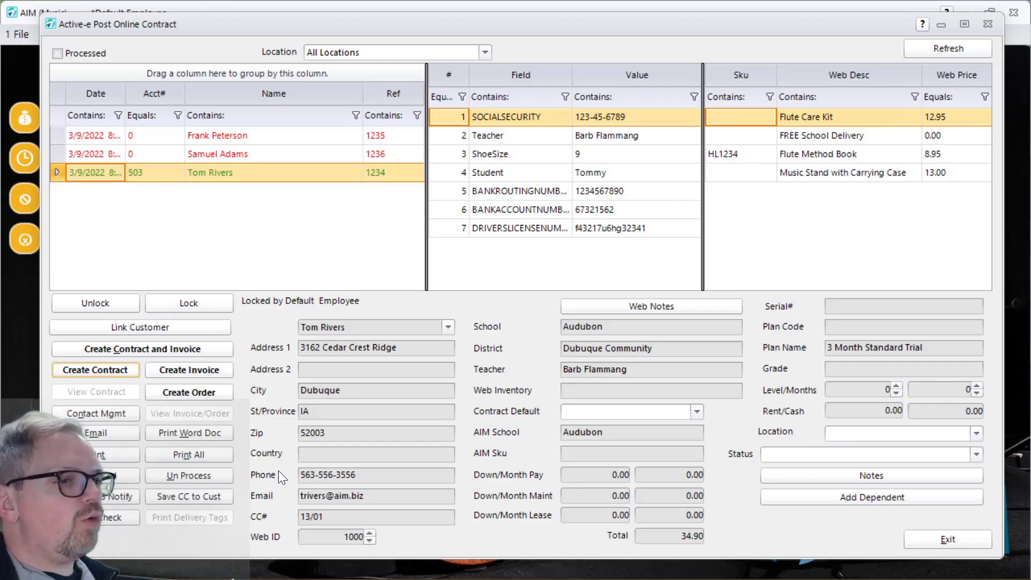
pyautogui.click(314, 489)
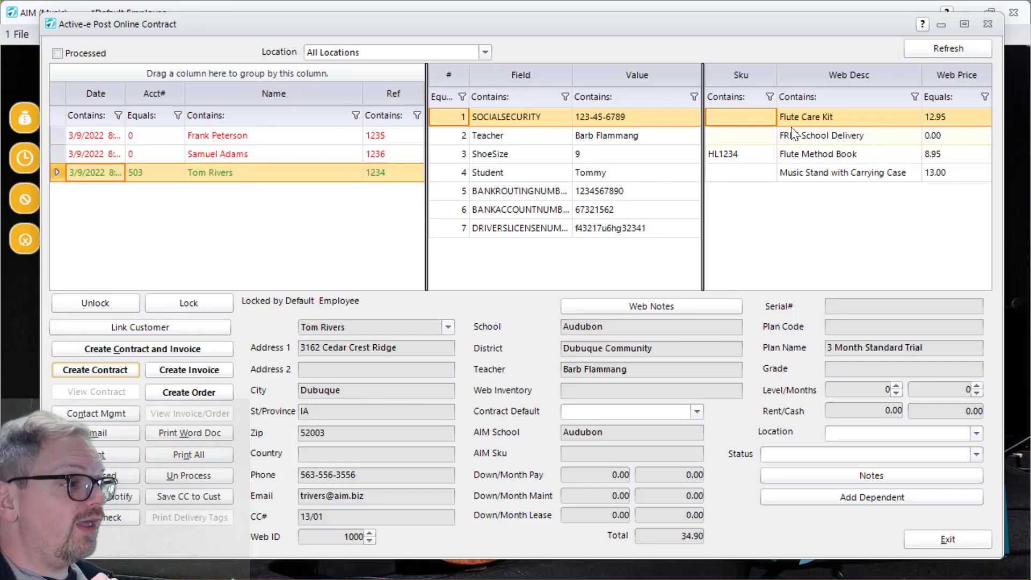
pyautogui.click(816, 136)
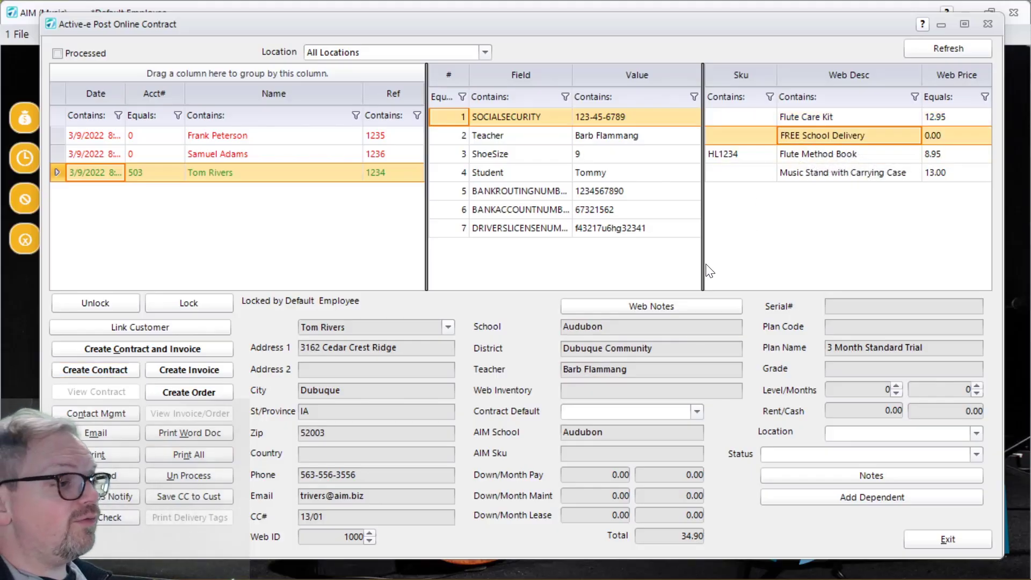
pyautogui.click(618, 370)
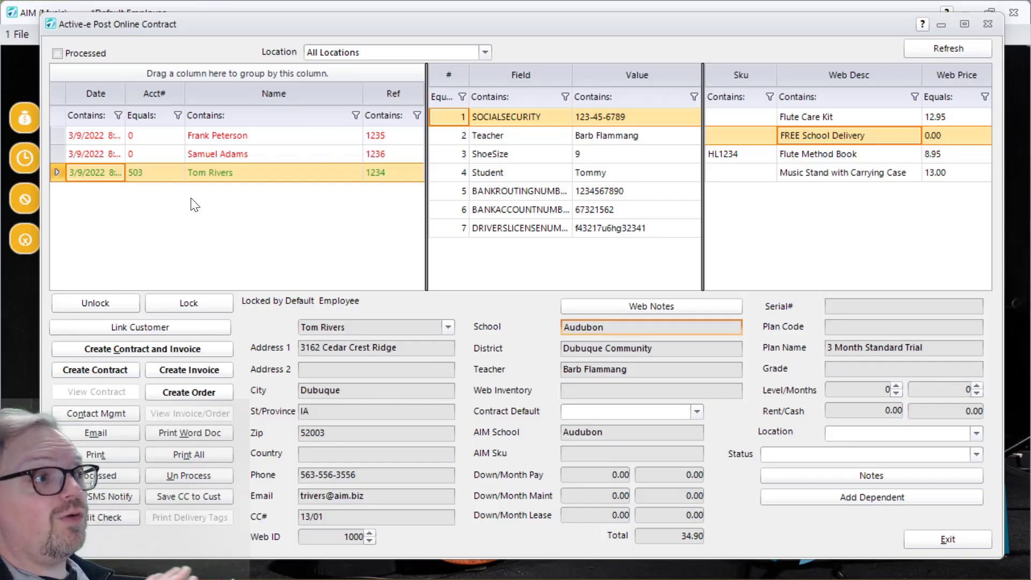
# - Mark the linked online contract as processed without an invoice or contract, and check it in the processed list
pyautogui.click(109, 476)
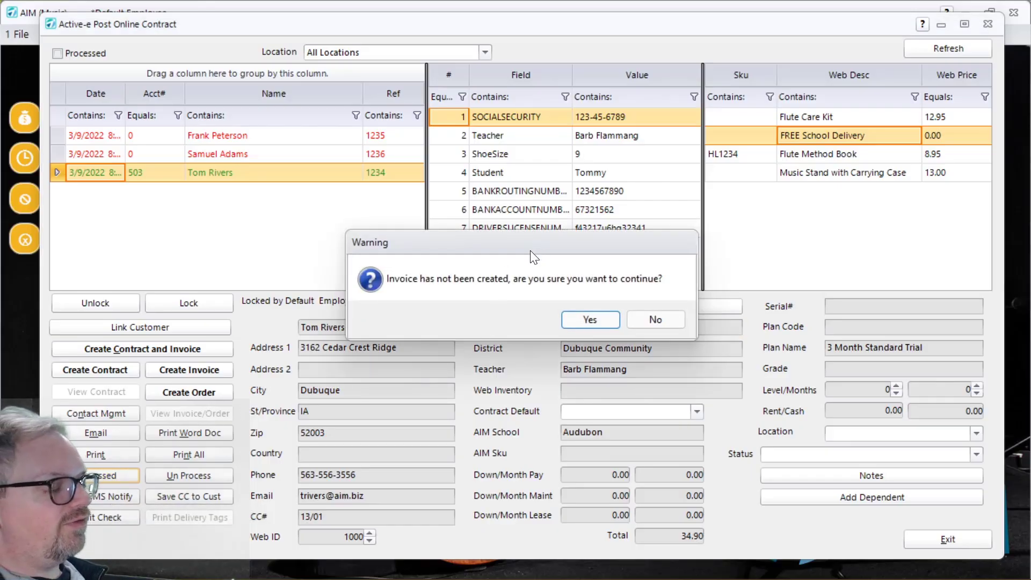
pyautogui.click(602, 322)
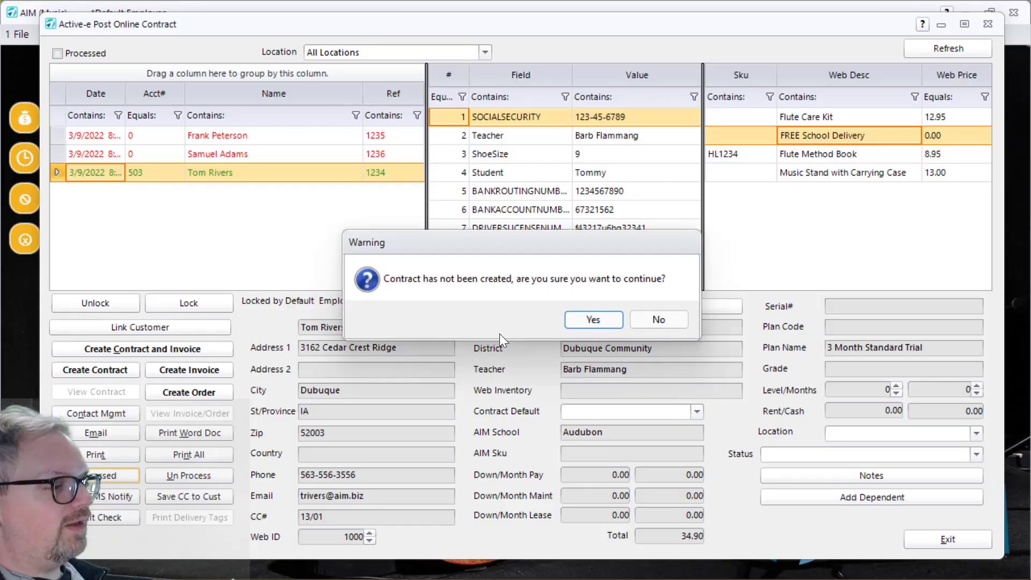
pyautogui.click(591, 320)
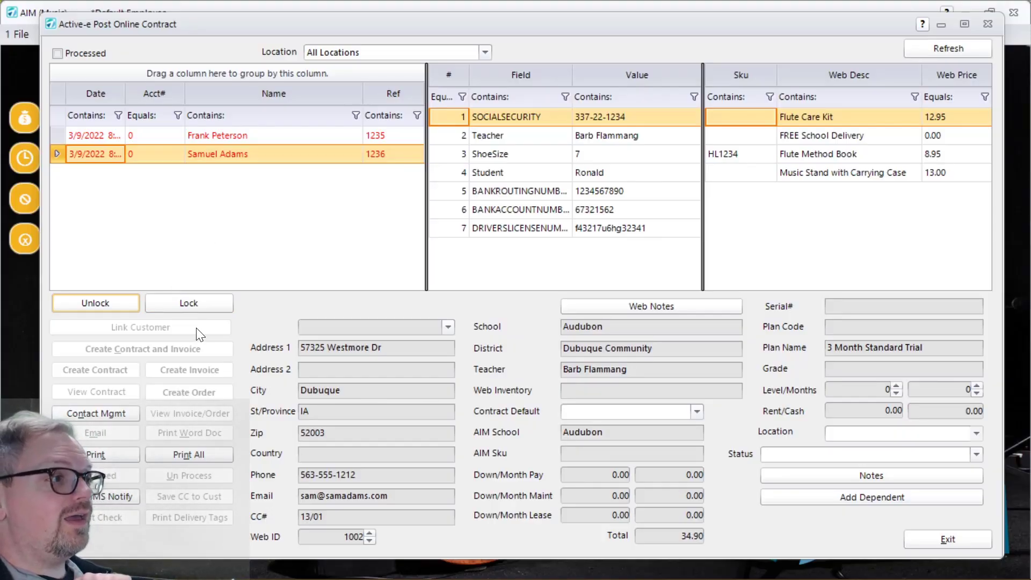
pyautogui.click(57, 53)
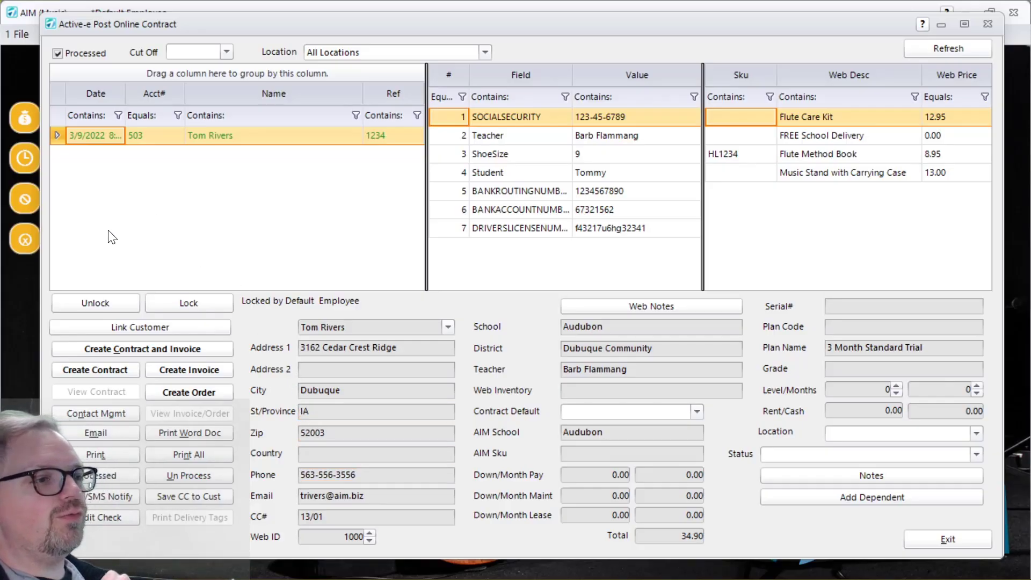
pyautogui.click(70, 56)
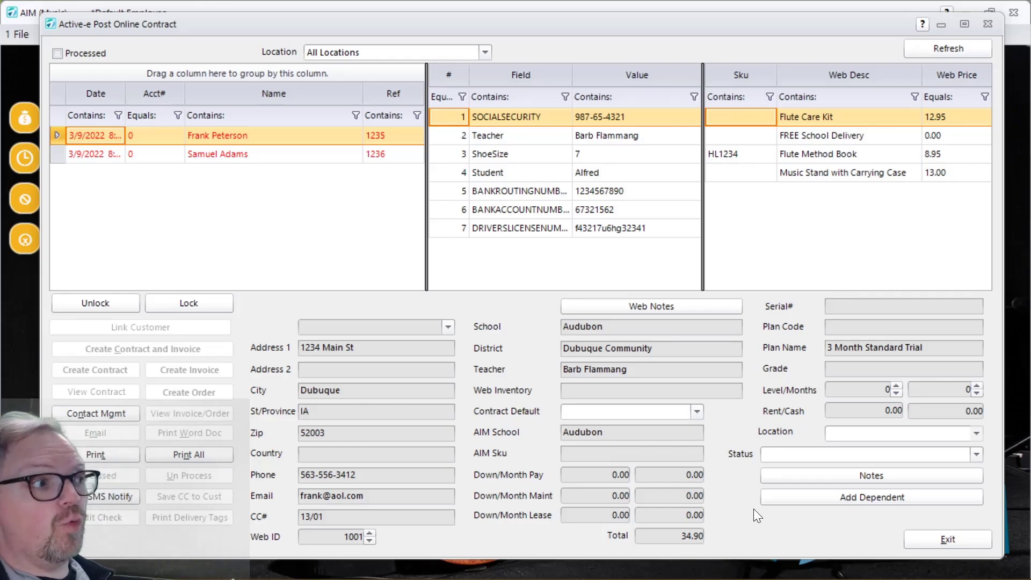
# - Set the first unprocessed contract's status to Waiting For Serial Number and select the second contract
pyautogui.click(974, 453)
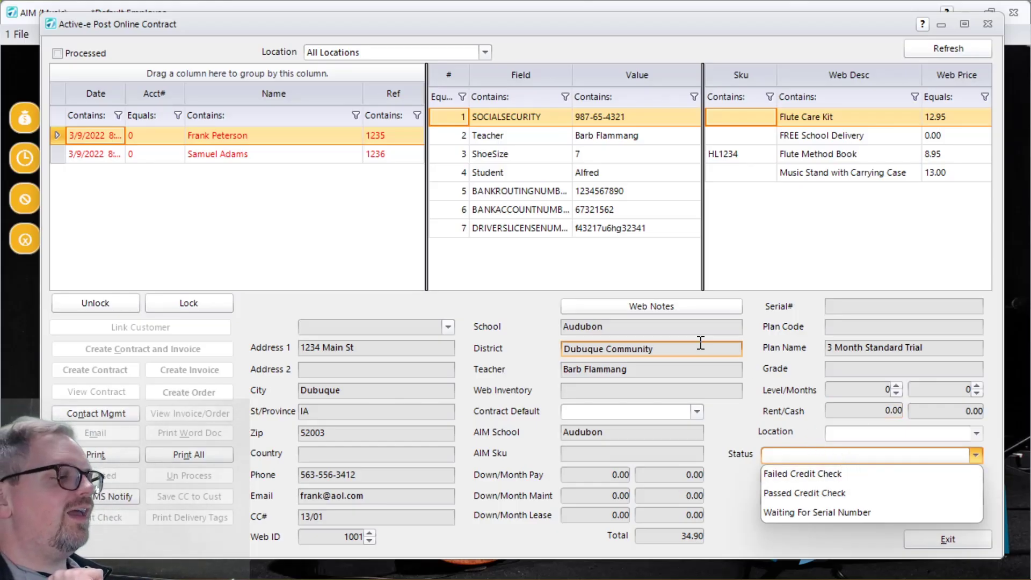
pyautogui.click(807, 515)
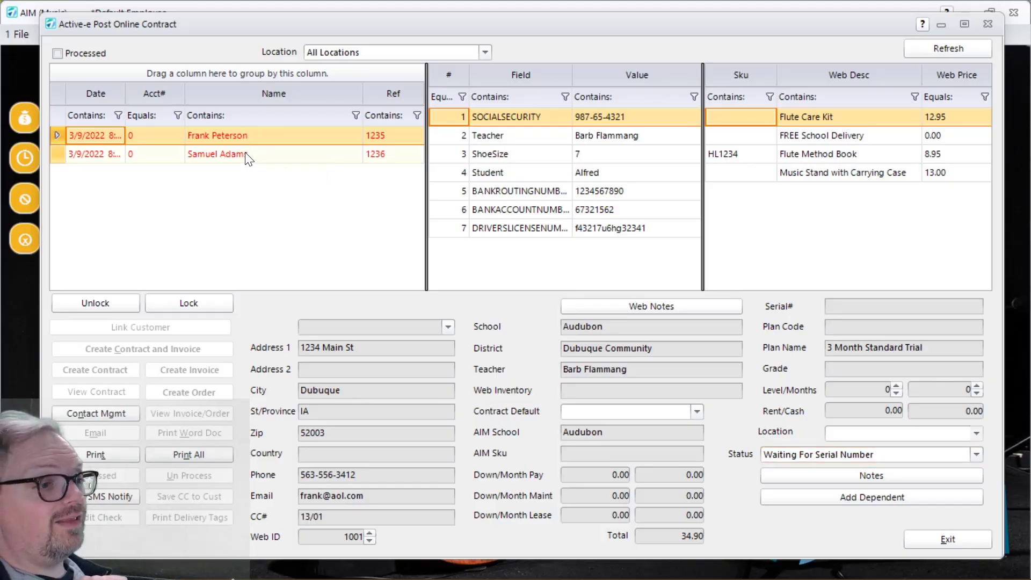
pyautogui.click(325, 156)
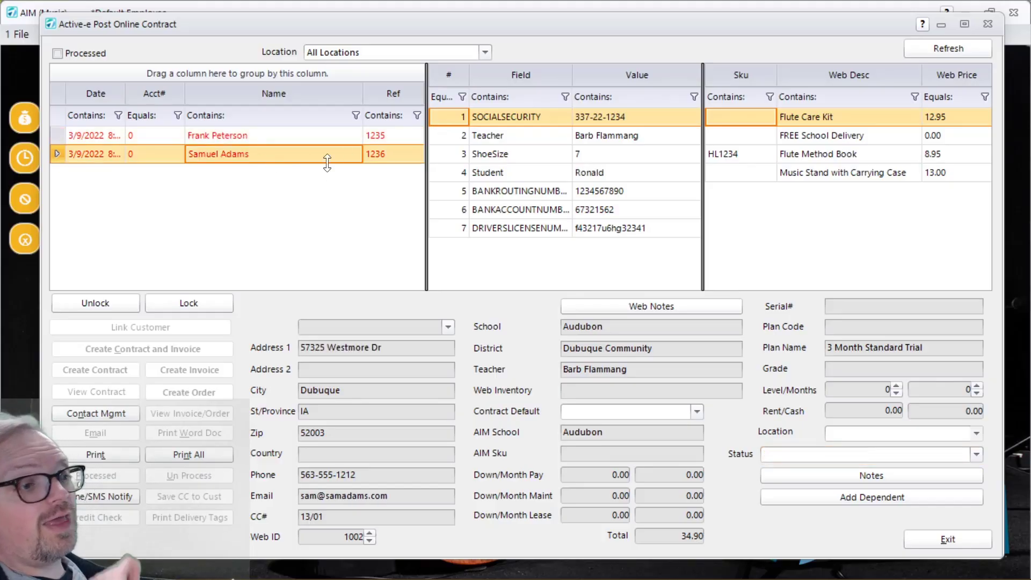
# - Add the Status column after the Ref column in the online contracts grid
pyautogui.rightClick(266, 91)
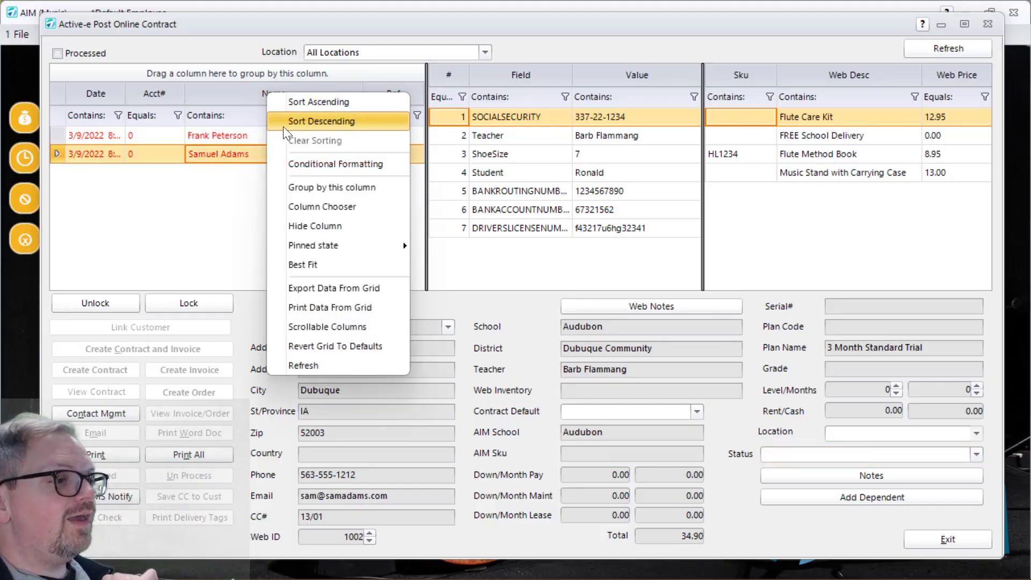
pyautogui.click(308, 206)
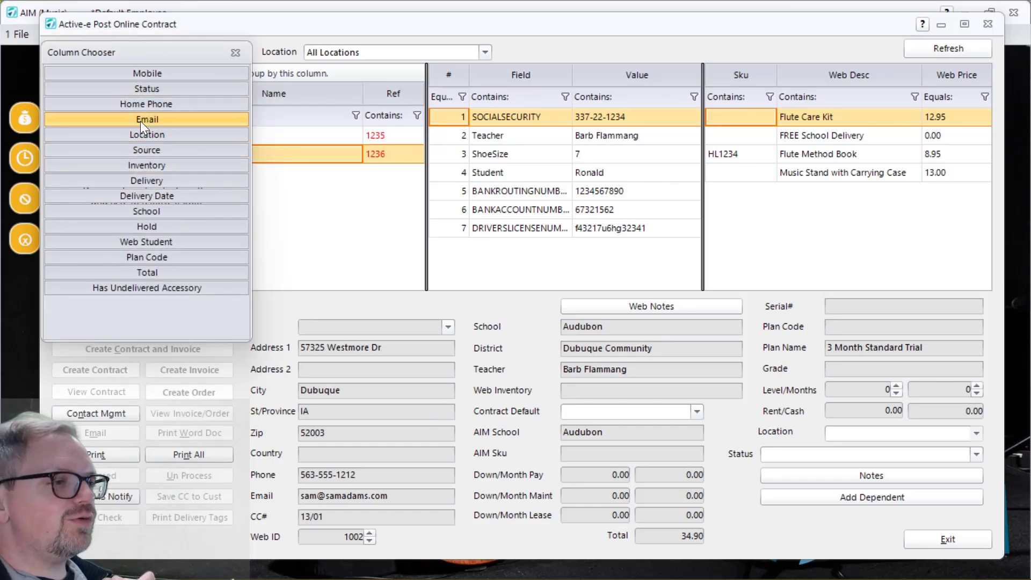
pyautogui.moveTo(135, 92); pyautogui.dragTo(328, 93)
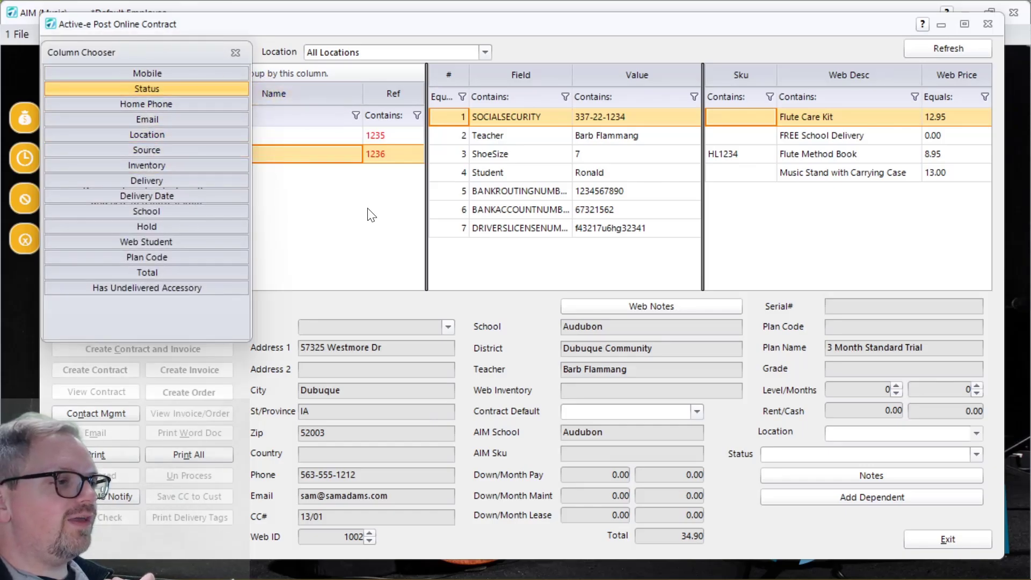
pyautogui.click(234, 119)
pyautogui.moveTo(180, 86); pyautogui.dragTo(436, 97)
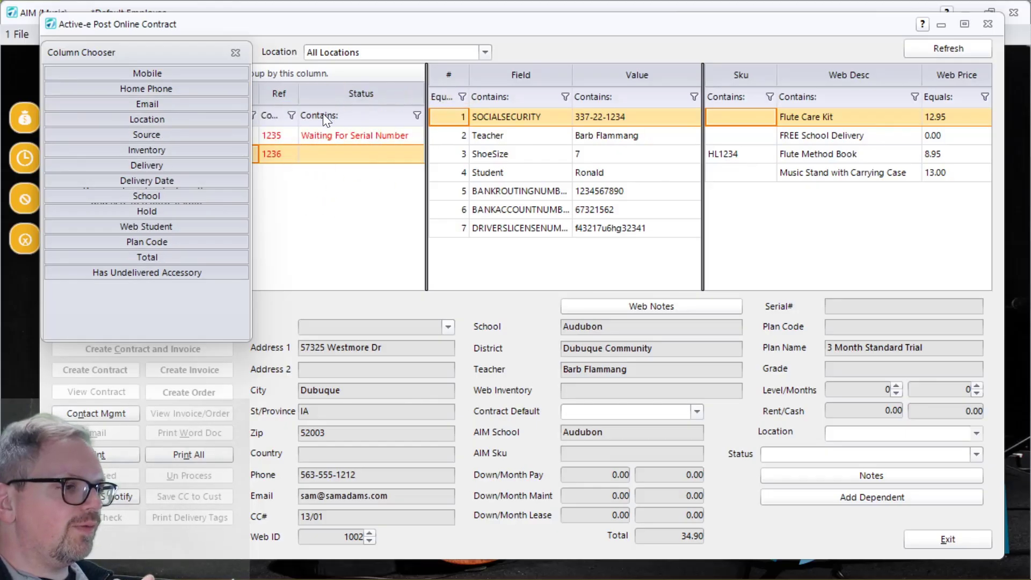
pyautogui.click(236, 53)
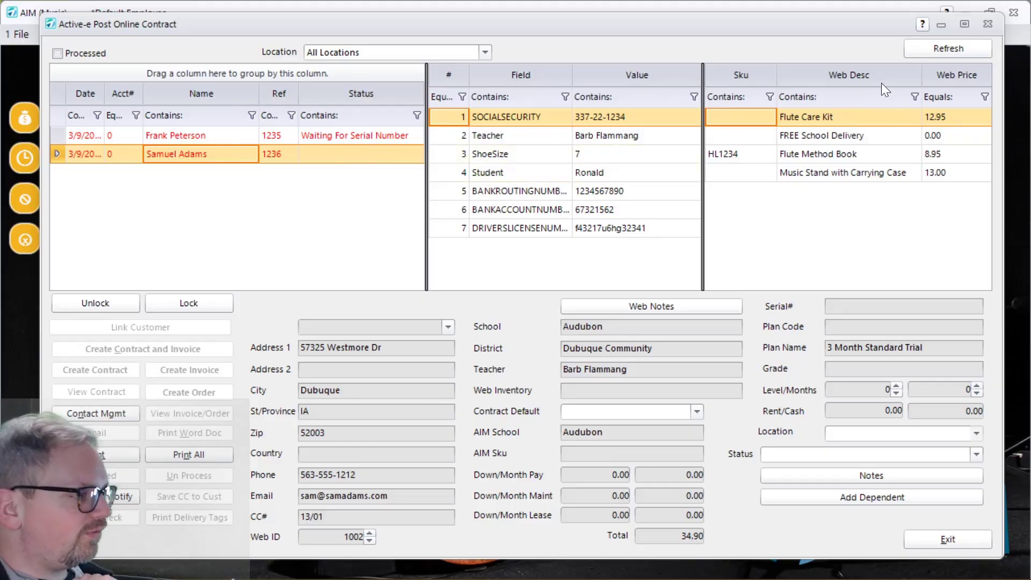
# - Leave the online contracts screen and open the status setup in the Active-e contract setup launcher
pyautogui.click(989, 25)
pyautogui.click(195, 35)
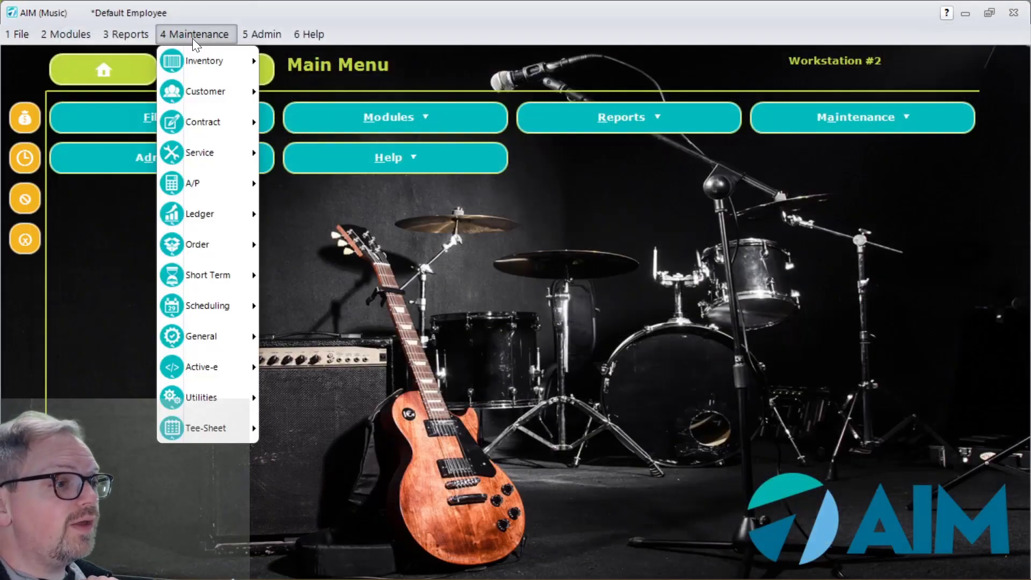
pyautogui.moveTo(236, 370)
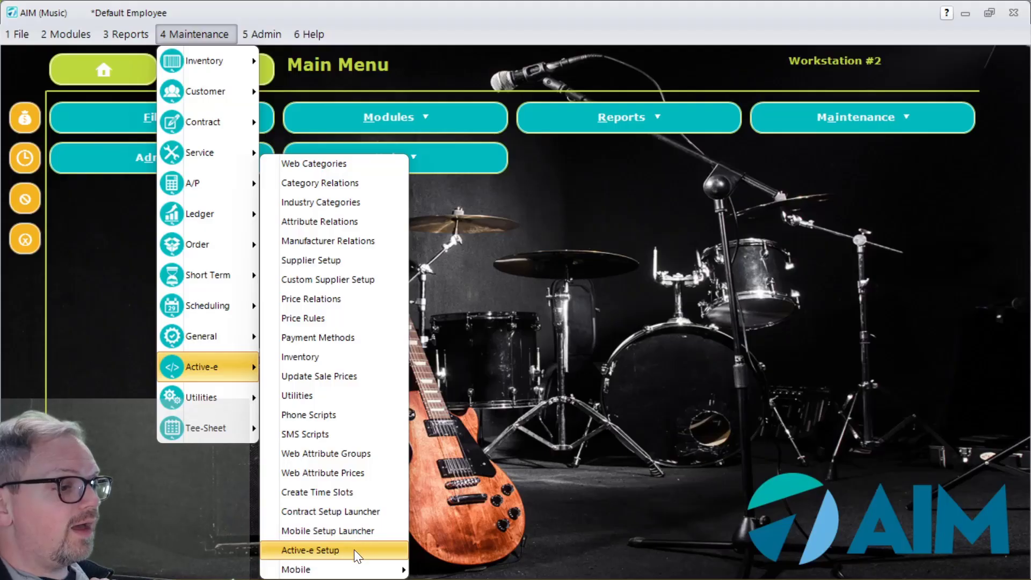
pyautogui.click(351, 513)
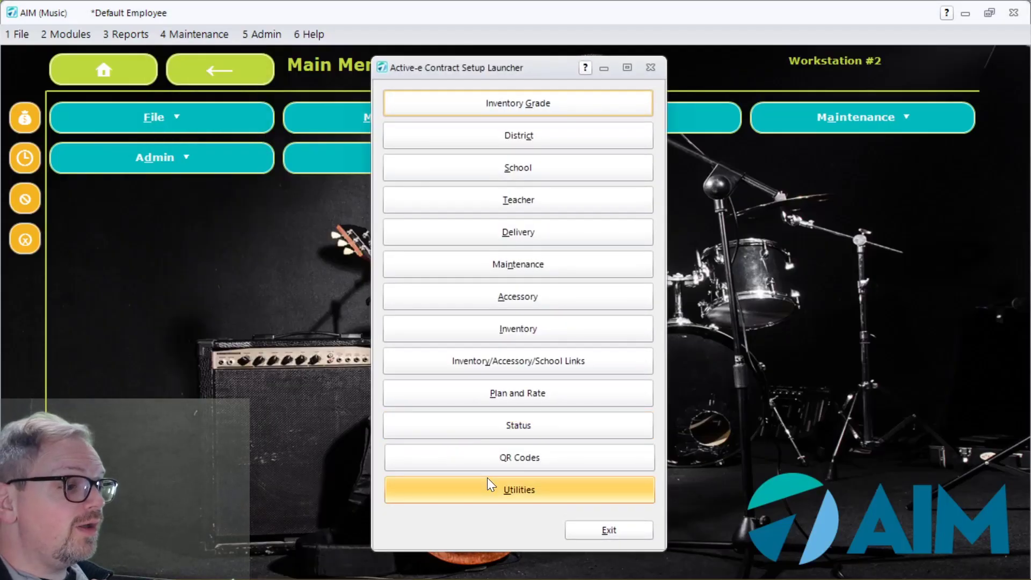
pyautogui.click(502, 420)
# - Review the Failed Credit Check status's description, web description and available status types, and leave the contract setup without changes
pyautogui.click(366, 173)
pyautogui.click(566, 298)
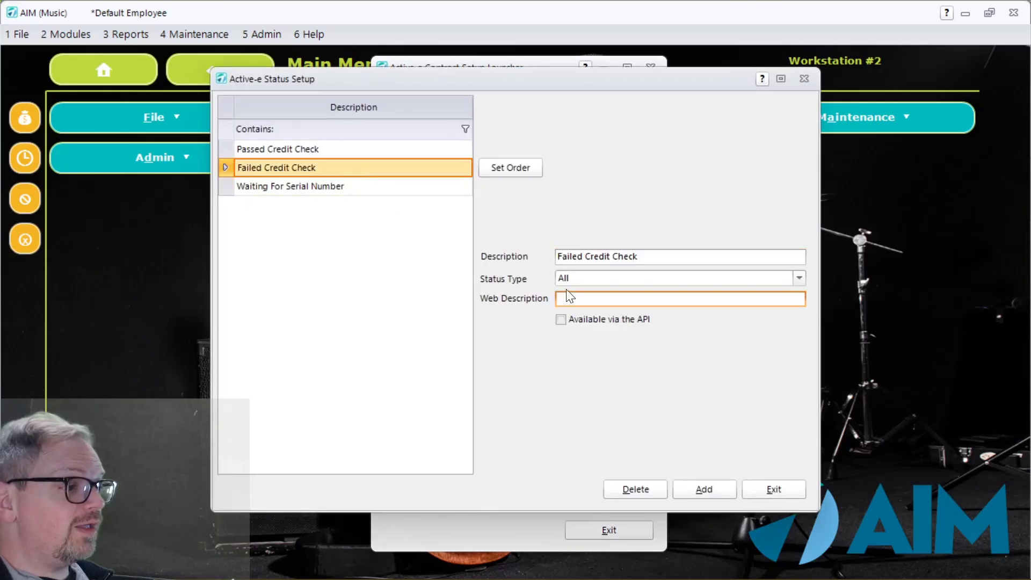
pyautogui.click(571, 258)
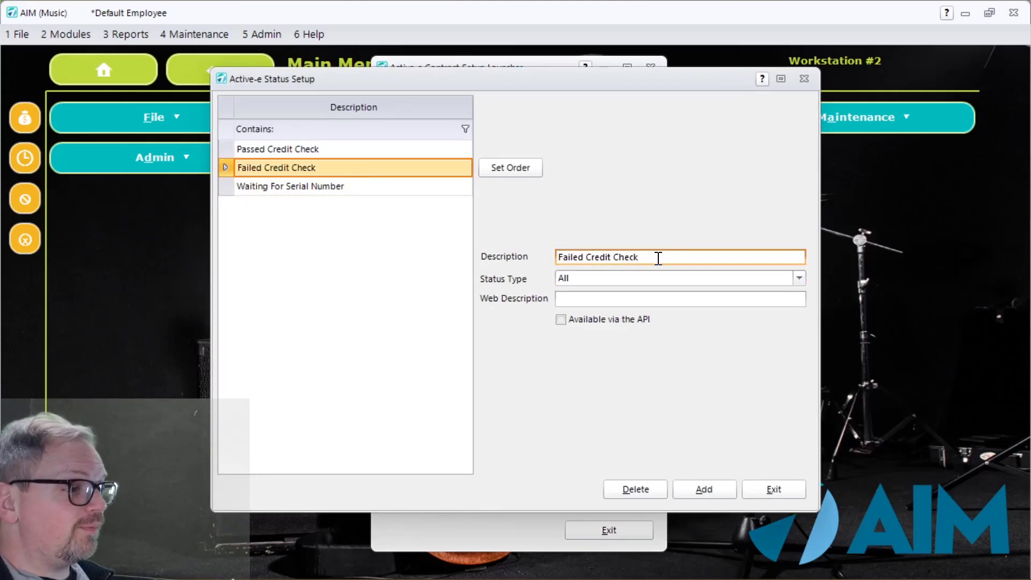
pyautogui.click(799, 277)
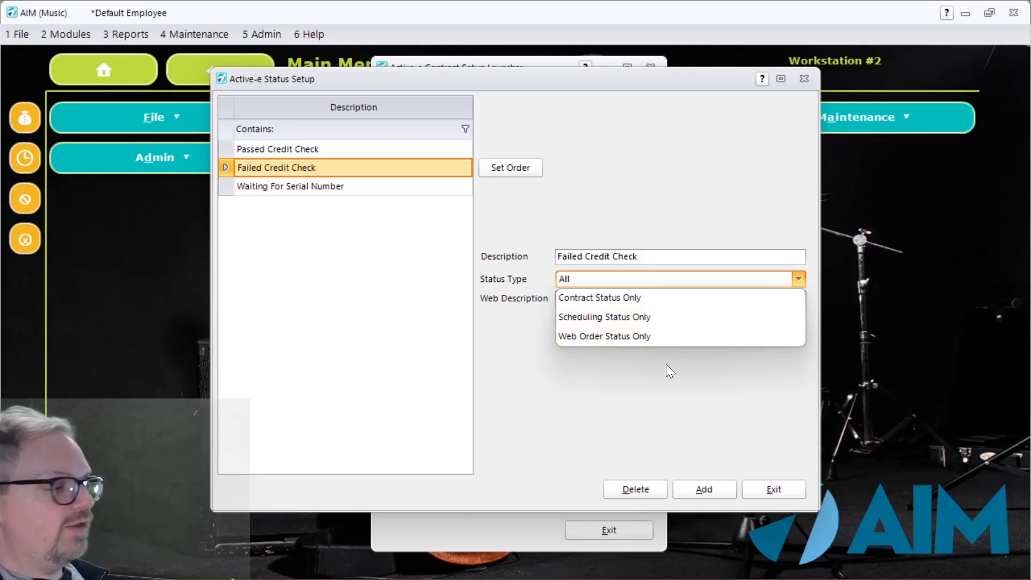
pyautogui.click(788, 491)
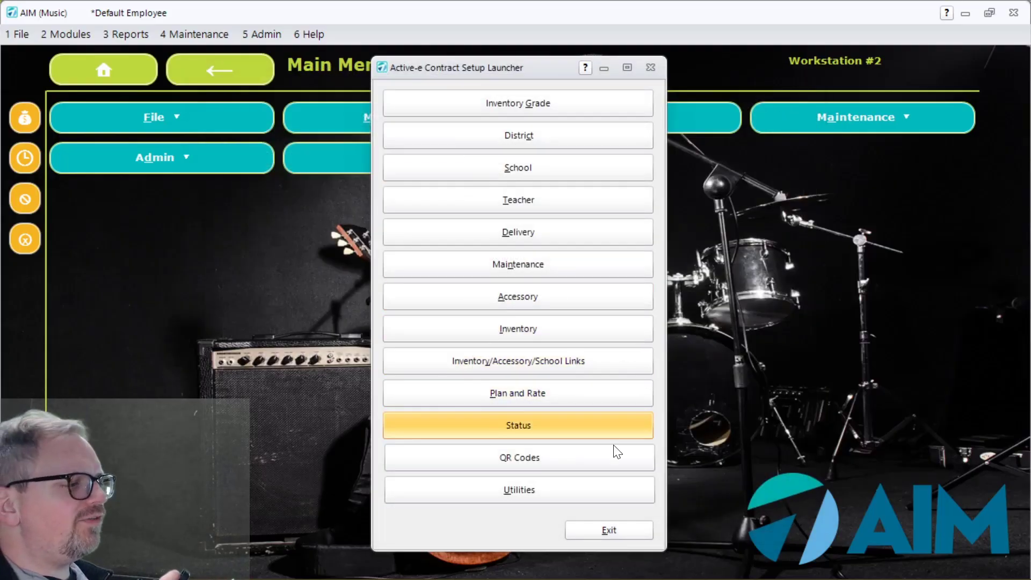
pyautogui.click(628, 530)
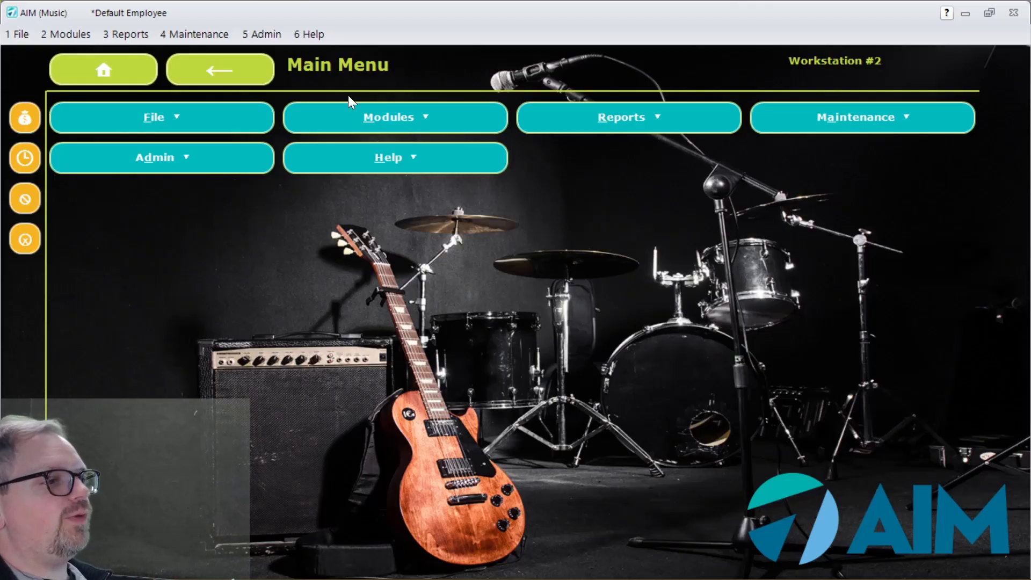
# - Open the Active-e contract accessory setup and view the Flute Care Kit's details
pyautogui.click(208, 32)
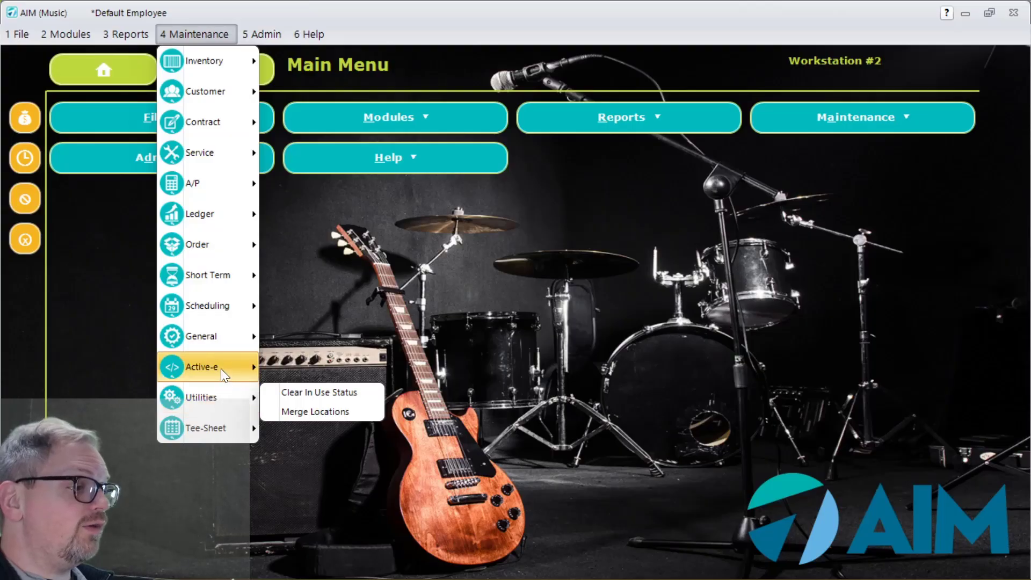
pyautogui.moveTo(223, 375)
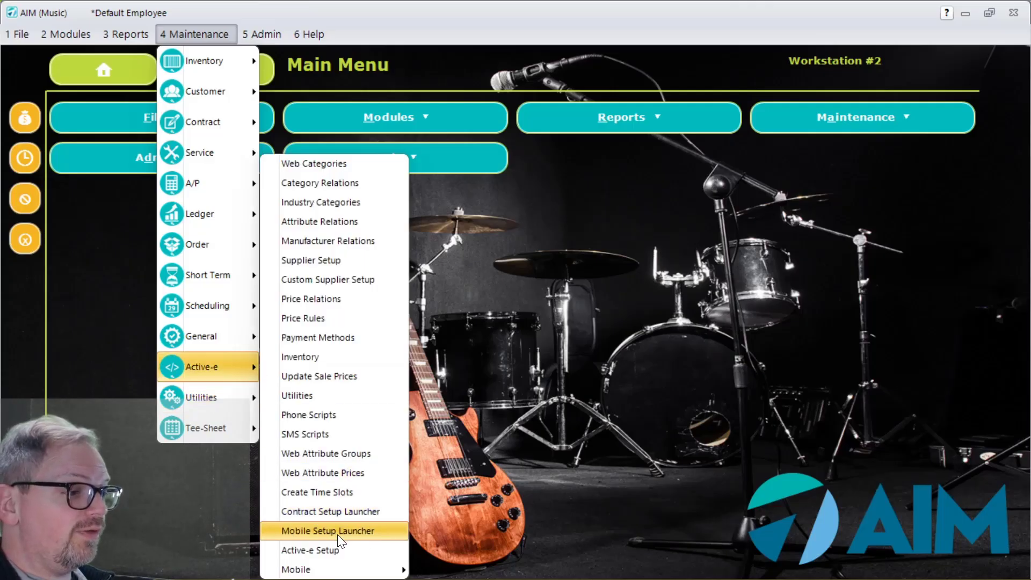
pyautogui.click(337, 513)
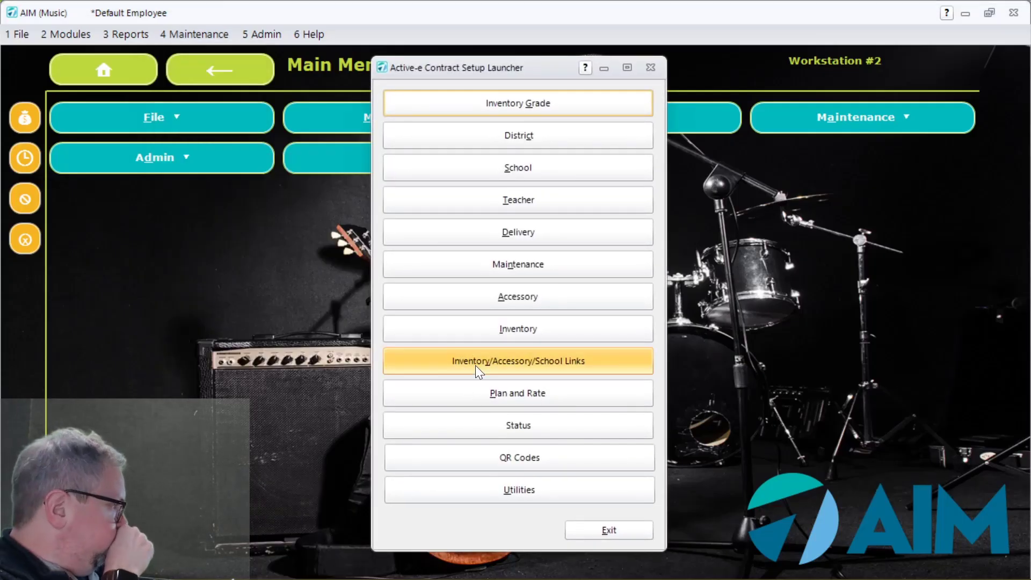
pyautogui.click(485, 304)
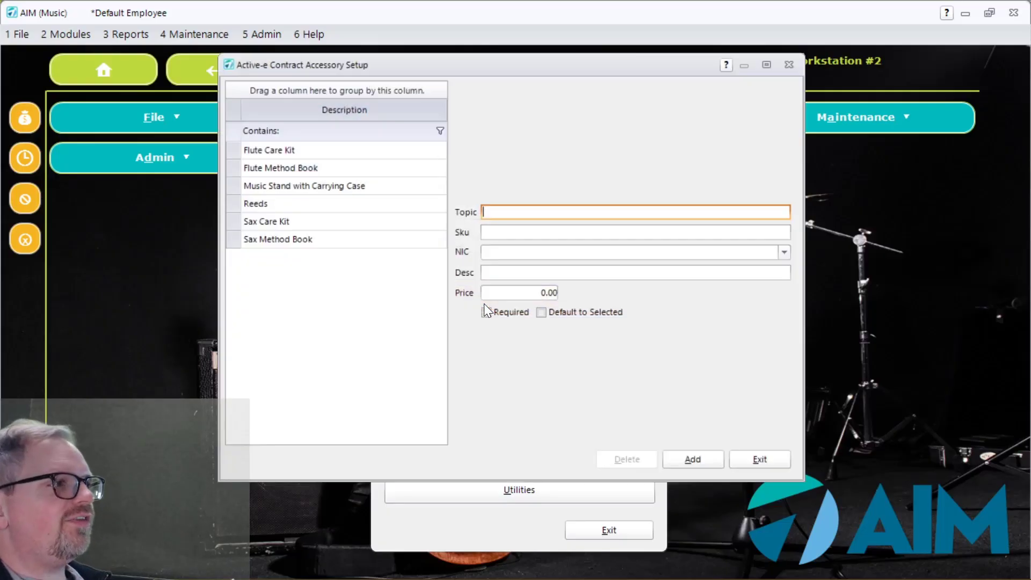
pyautogui.click(310, 148)
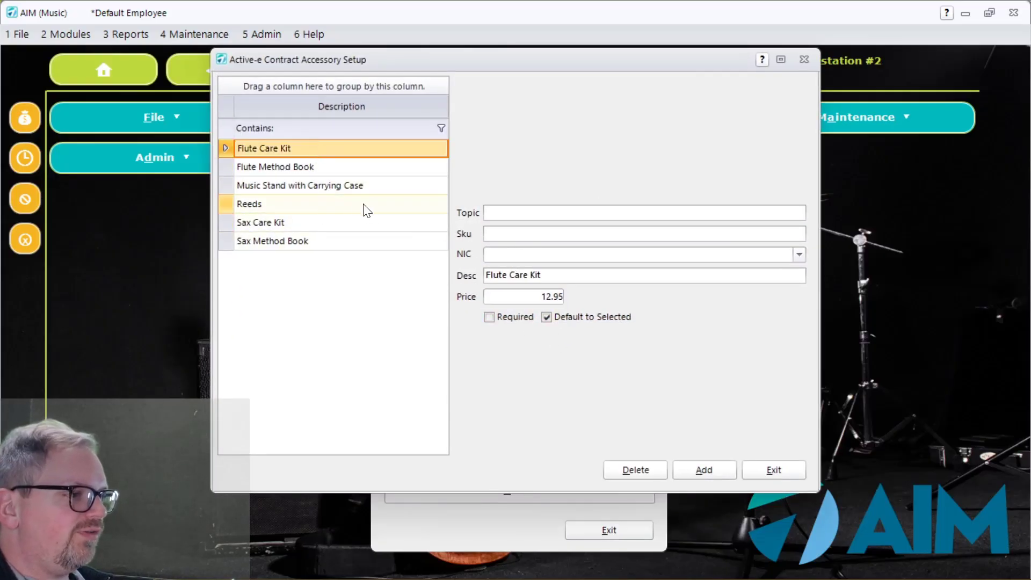
# - Check the Flute Method Book accessory's SKU, discard any changes to the record and close the accessory setup
pyautogui.click(283, 169)
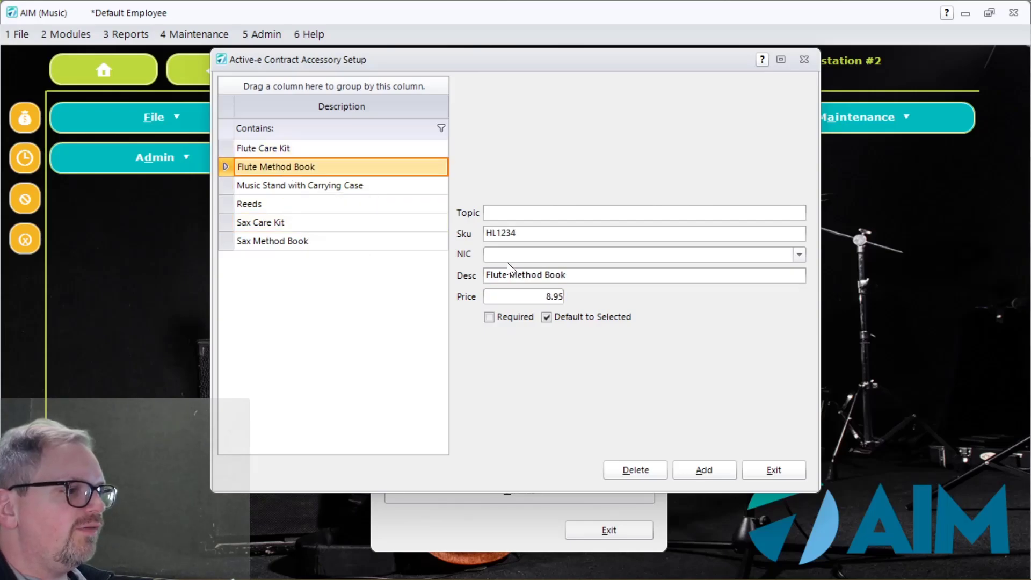
pyautogui.moveTo(515, 234); pyautogui.dragTo(456, 265)
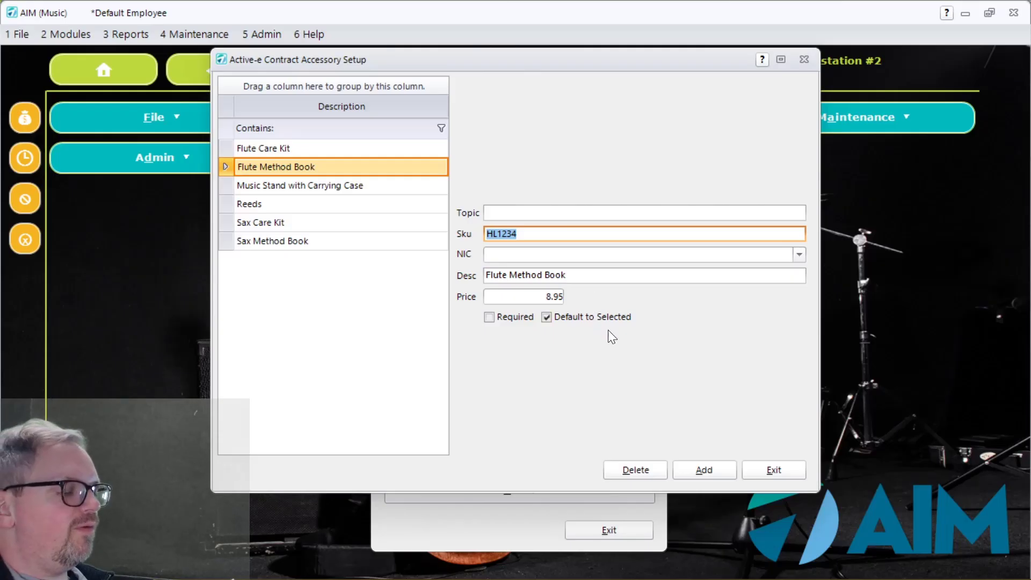
pyautogui.click(783, 474)
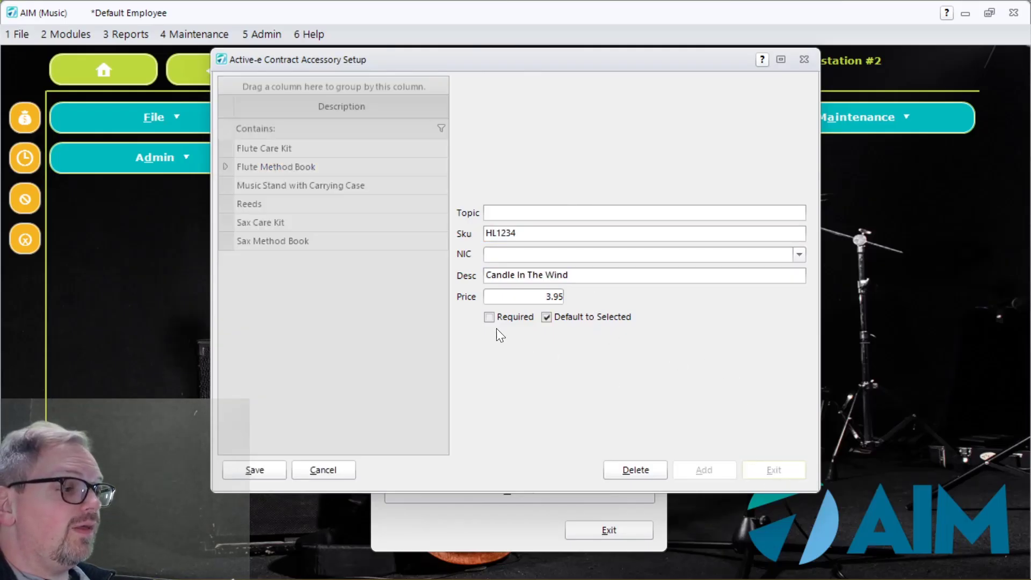
pyautogui.click(322, 471)
pyautogui.click(774, 470)
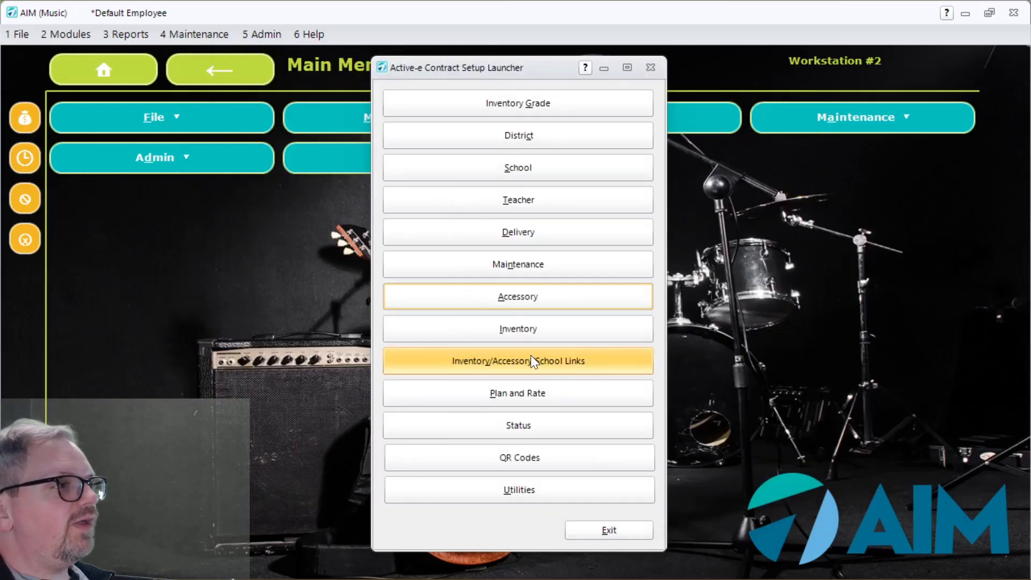
# - View the accessory pricing update utility and the rates of the 3 Month Standard Trial plan without a code, closing both
pyautogui.click(514, 487)
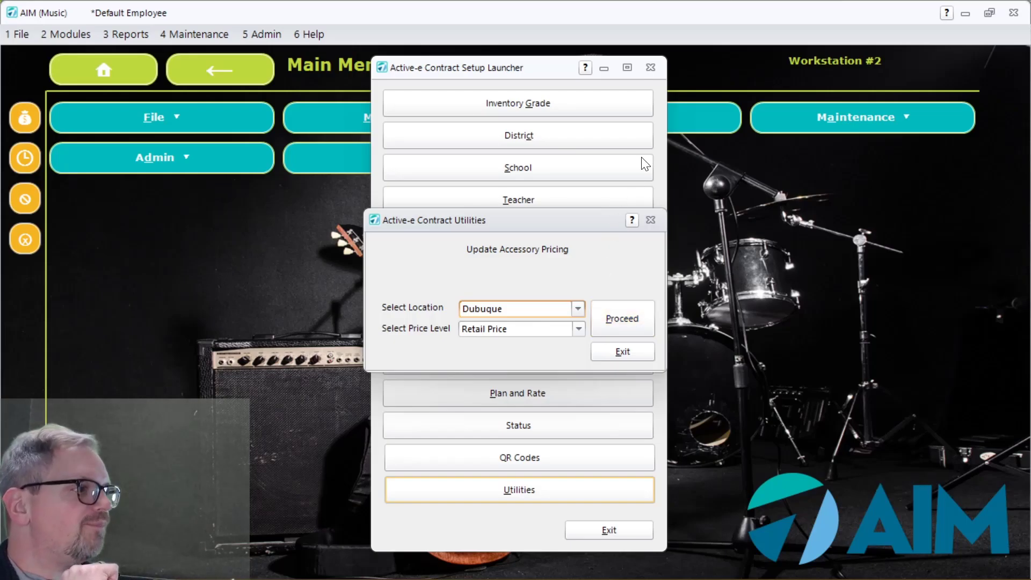
pyautogui.click(650, 220)
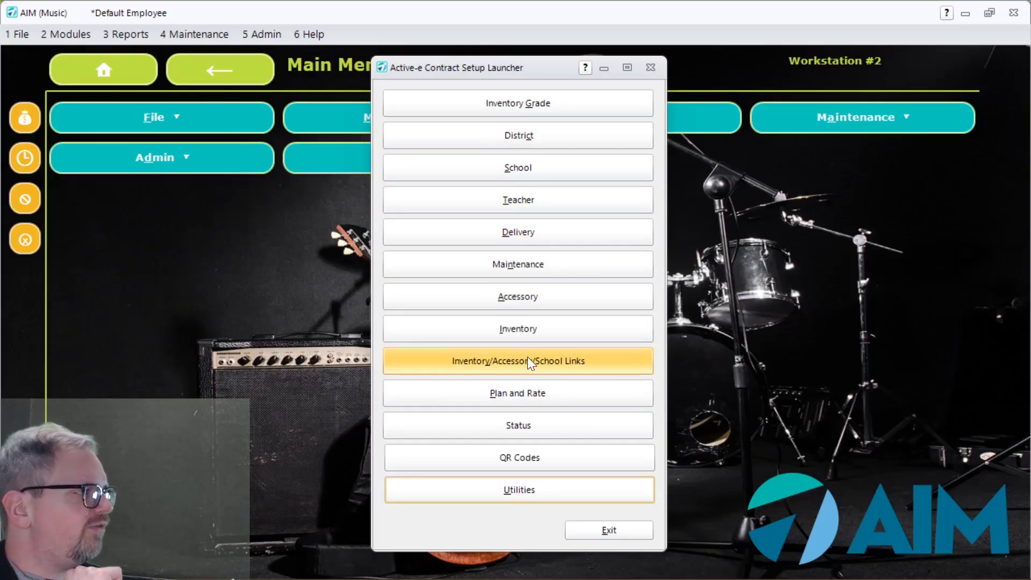
pyautogui.click(531, 389)
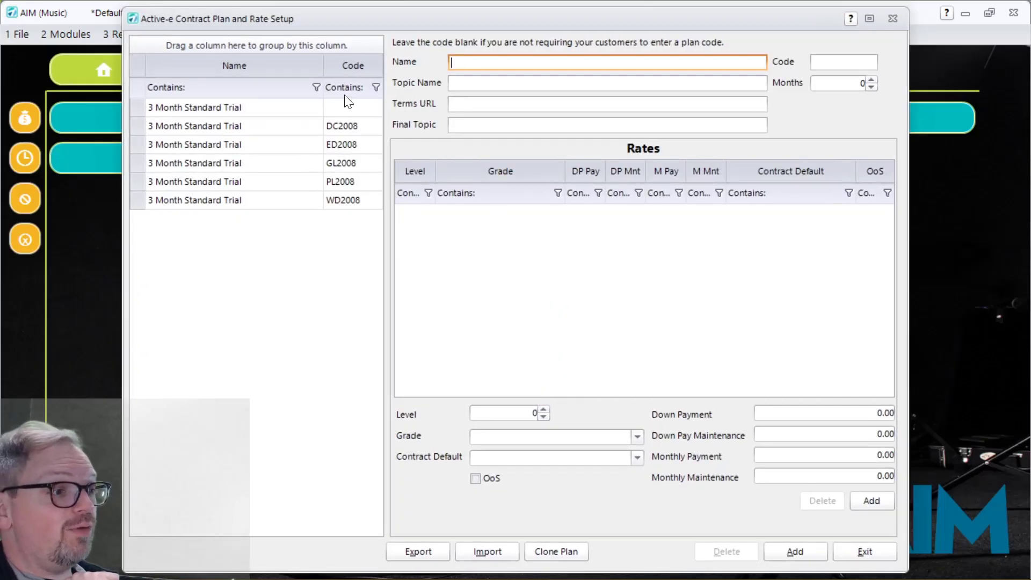
pyautogui.click(303, 107)
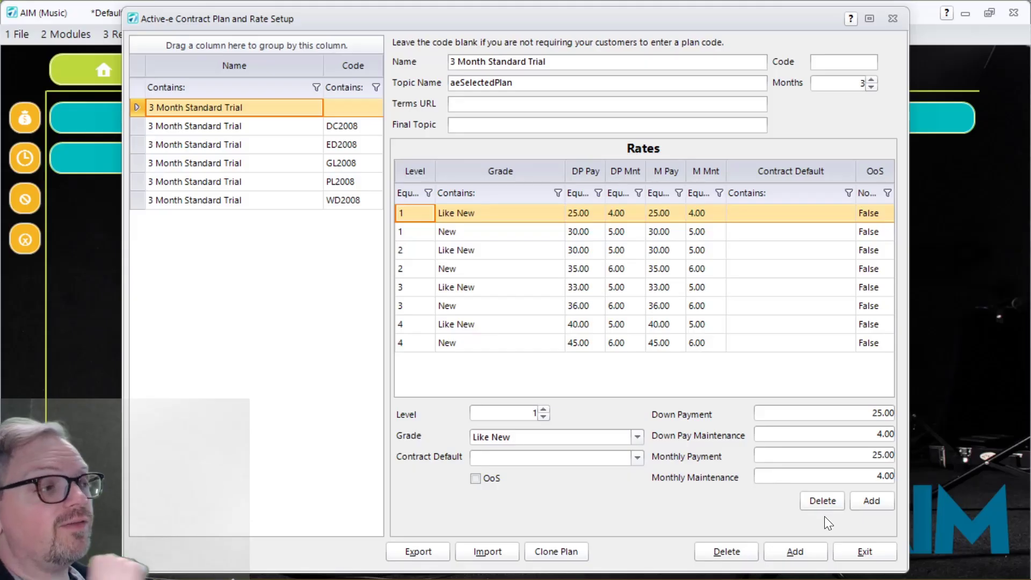
pyautogui.click(864, 552)
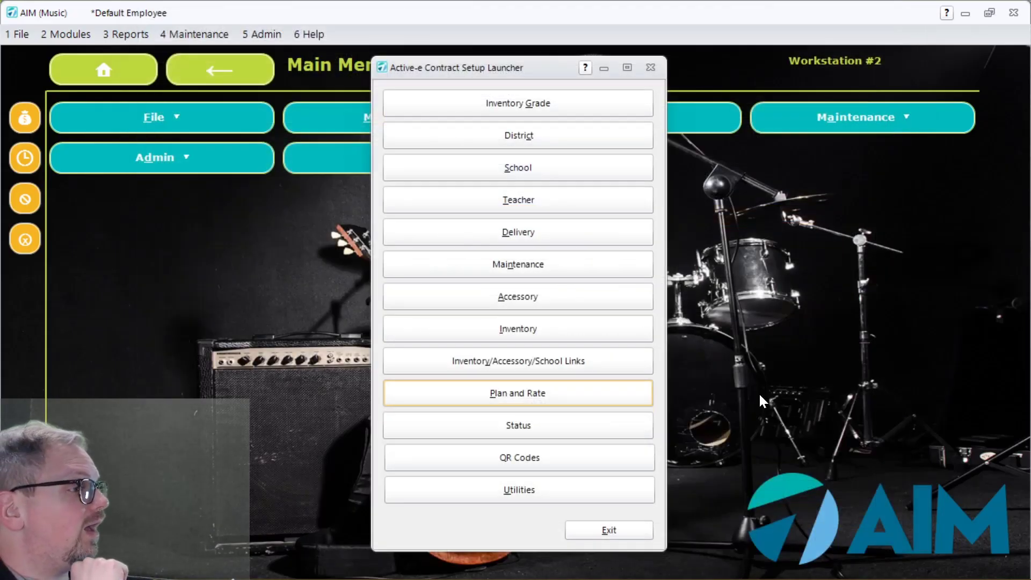